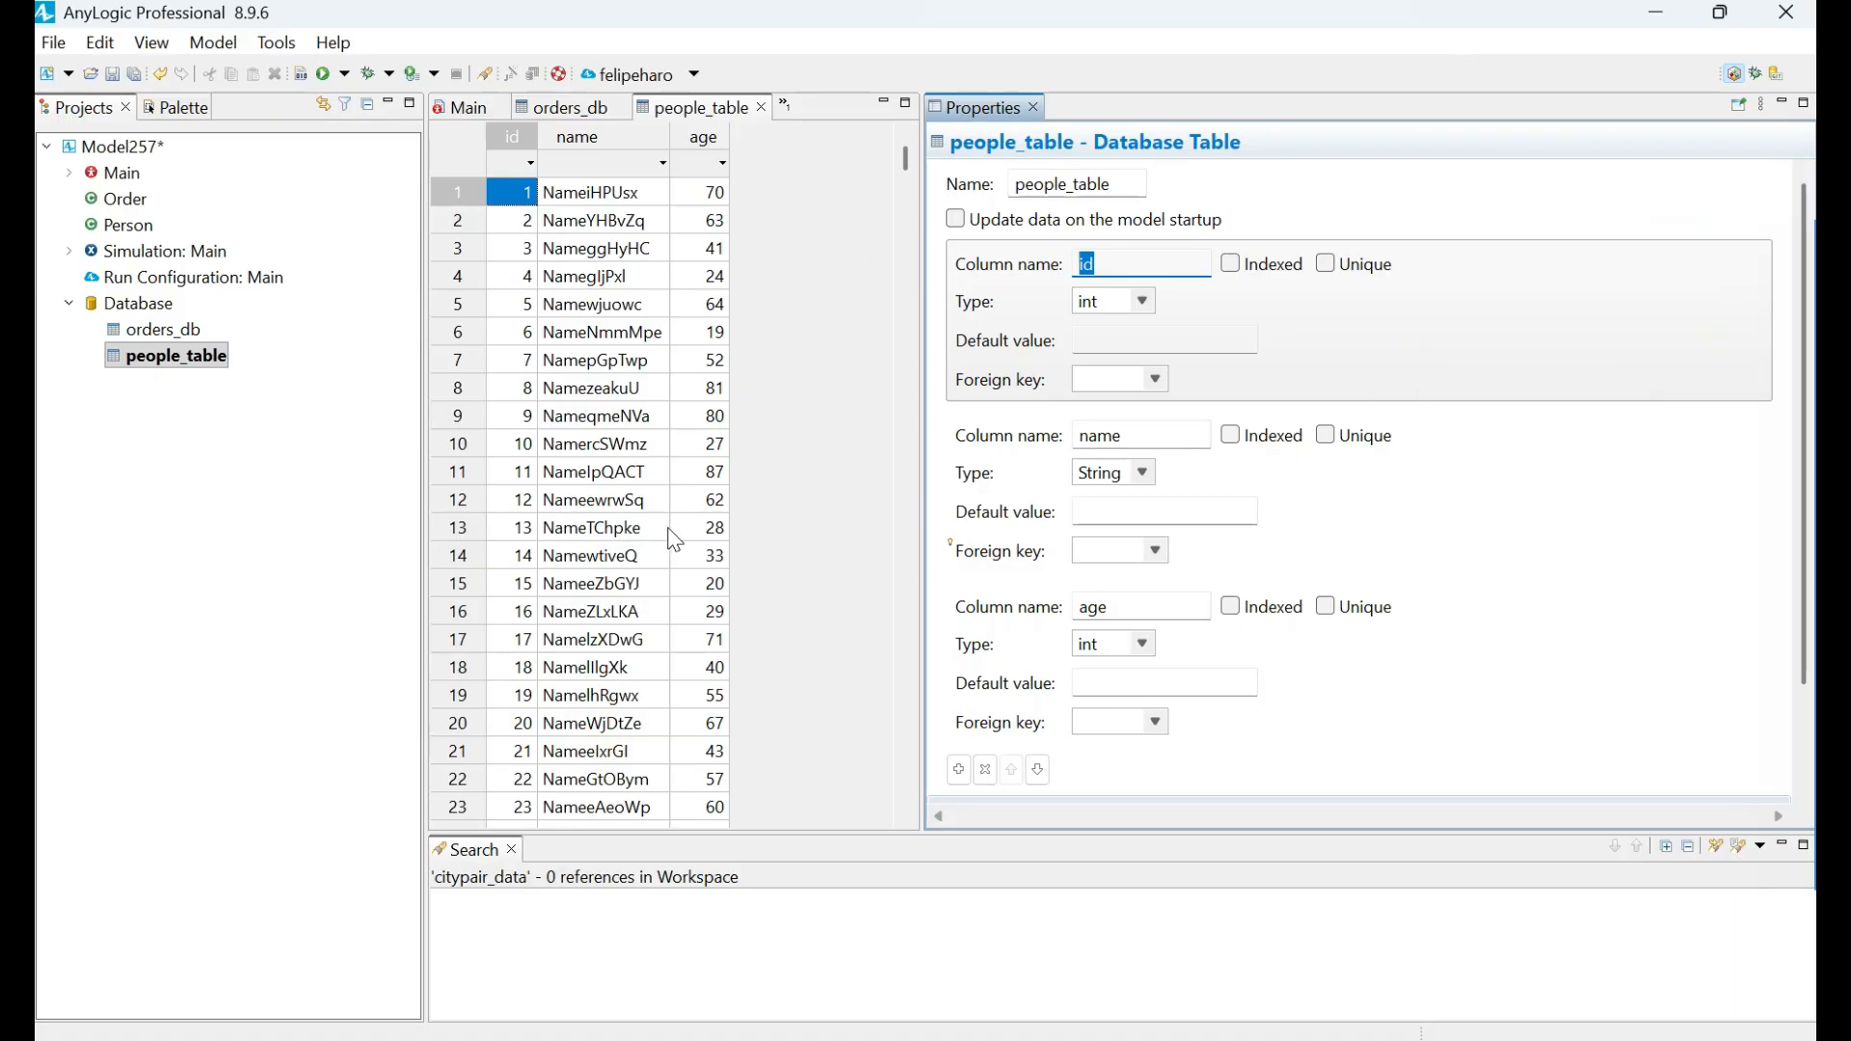
Mark the id column of people_table as Unique.
left_click(1475, 179)
key("Tab")
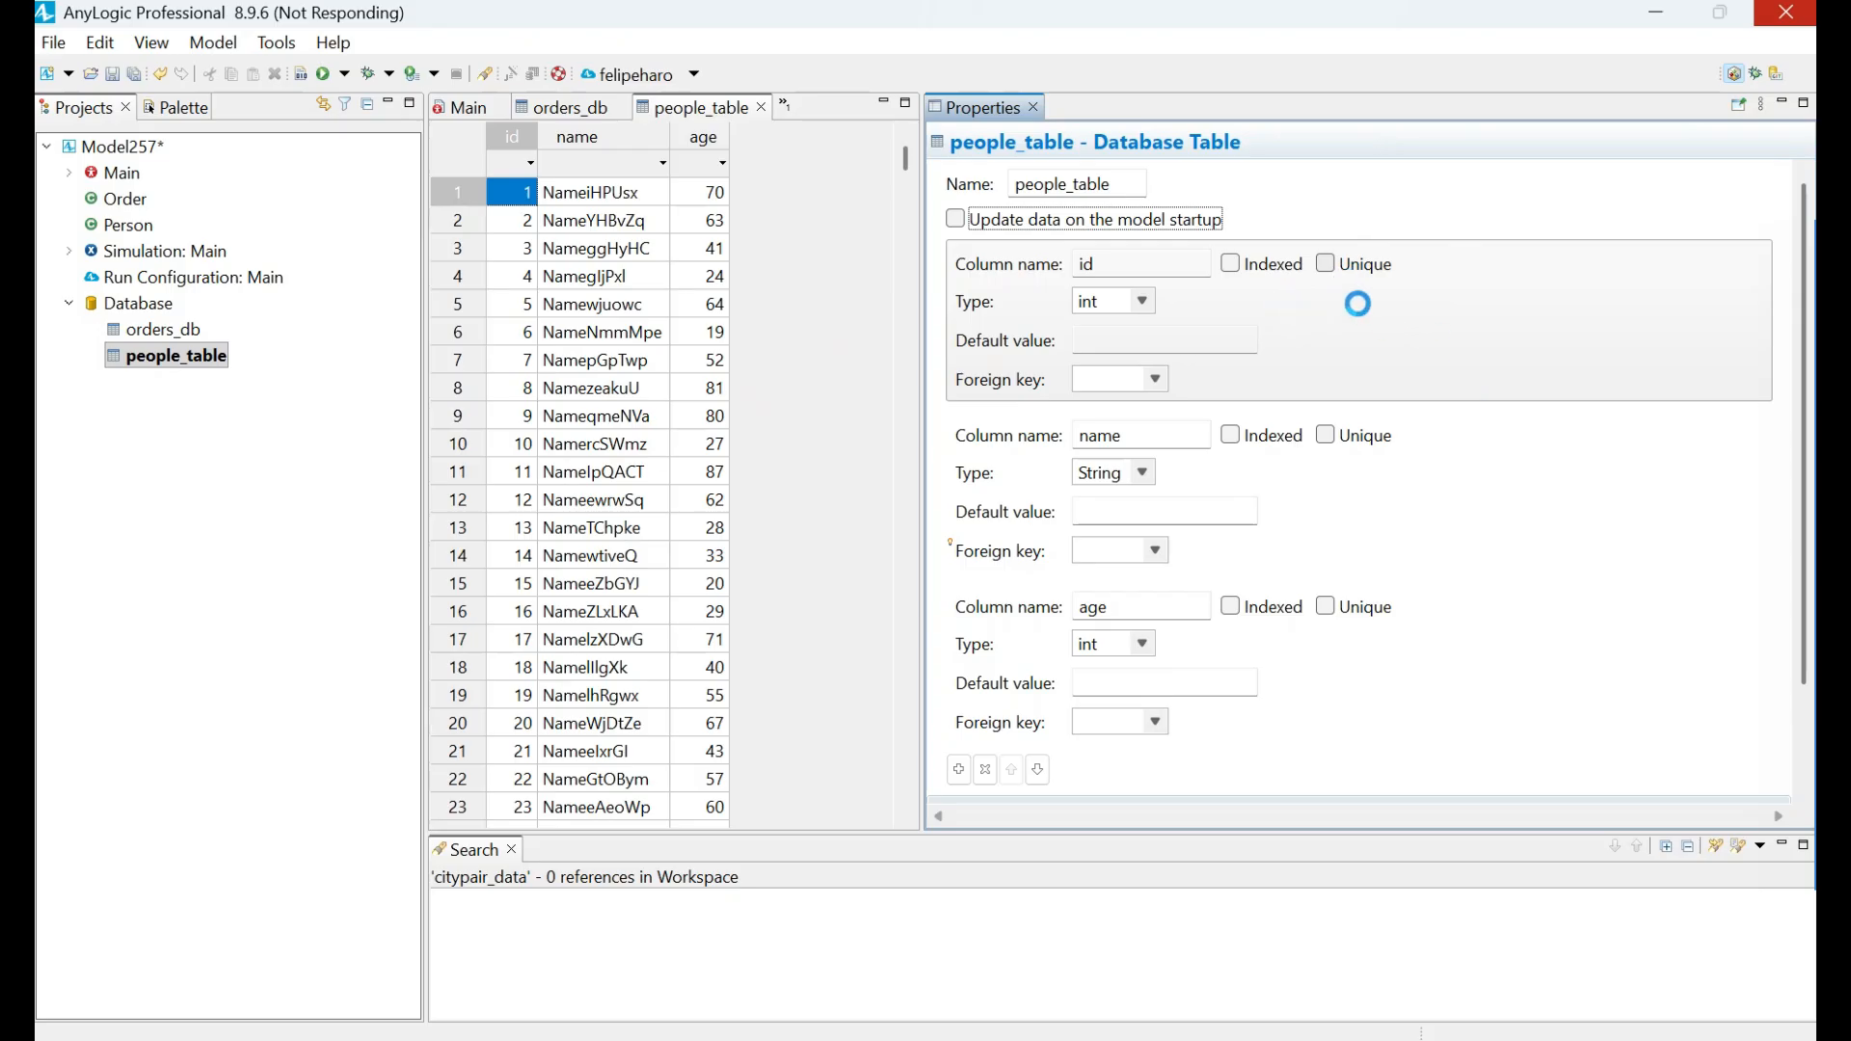
scroll(1529, 698, "down", 3)
scroll(1435, 498, "up", 3)
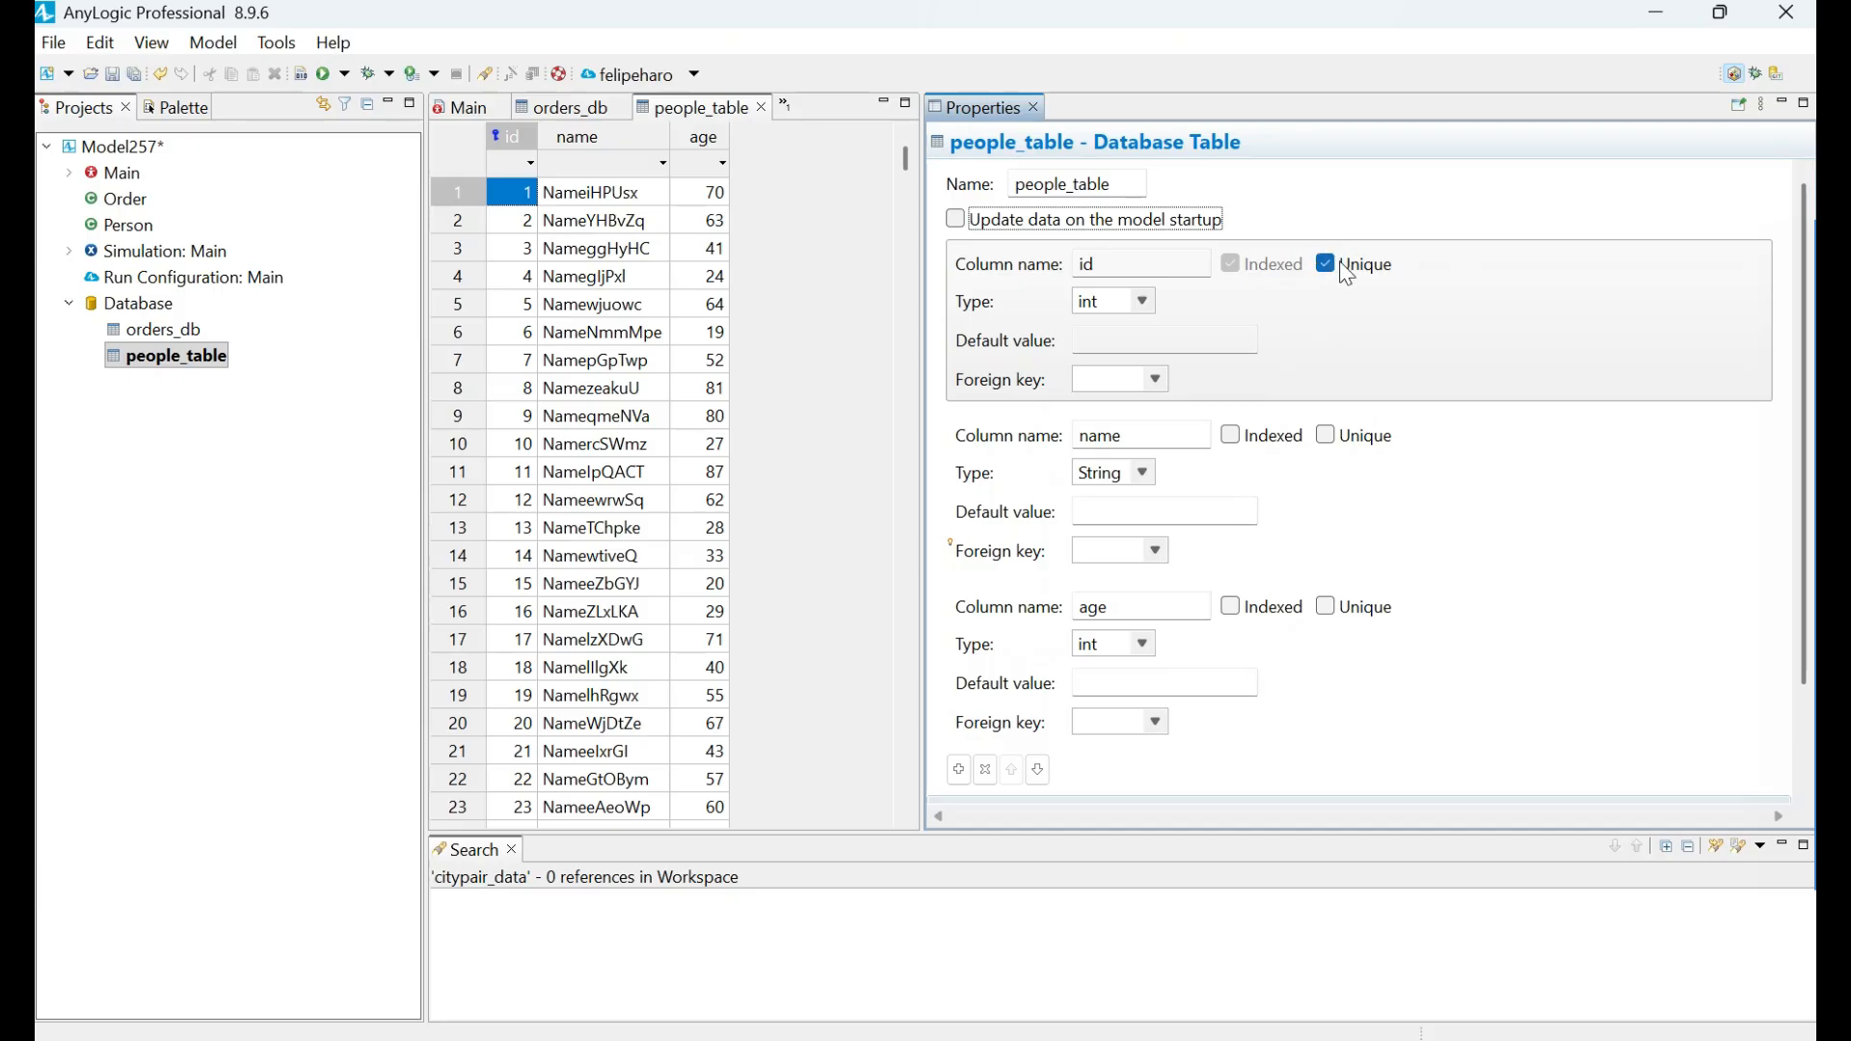
Open the orders_db table and set the person_id column's foreign key to people_table.id.
double_click(149, 331)
scroll(1371, 515, "down", 3)
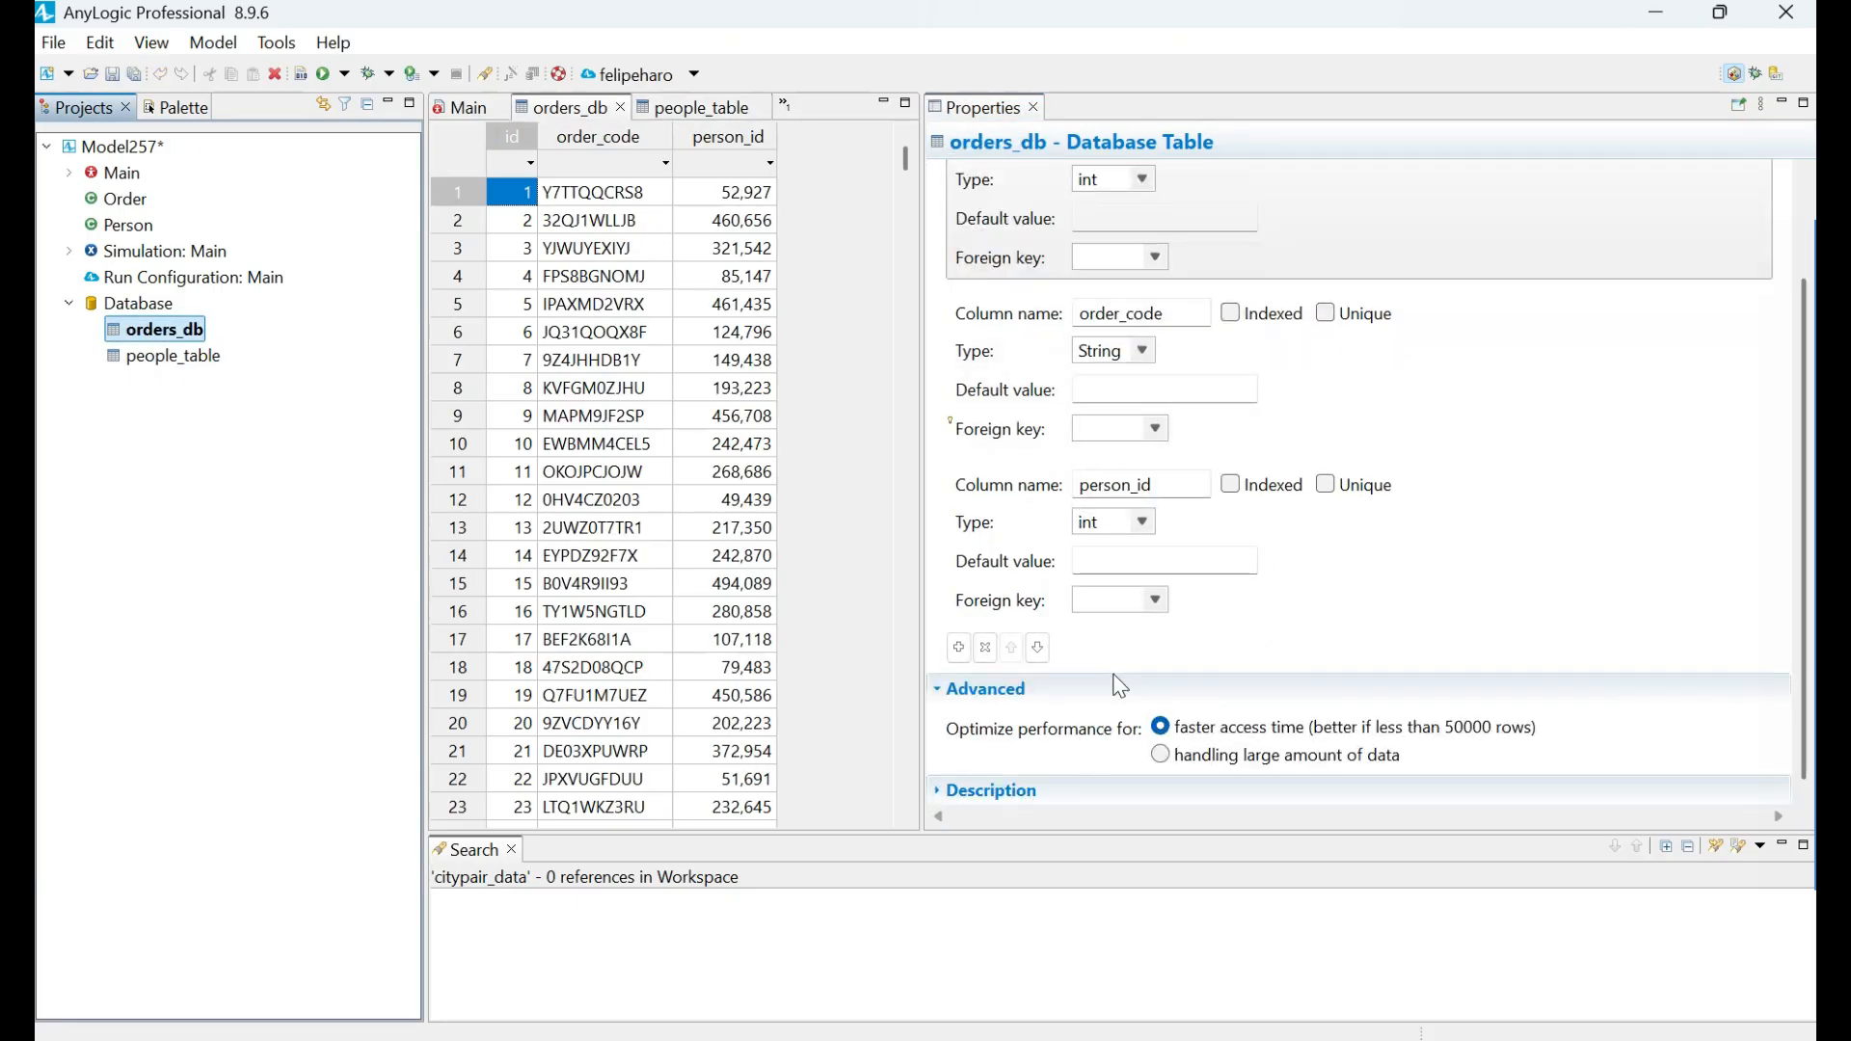
left_click(1123, 600)
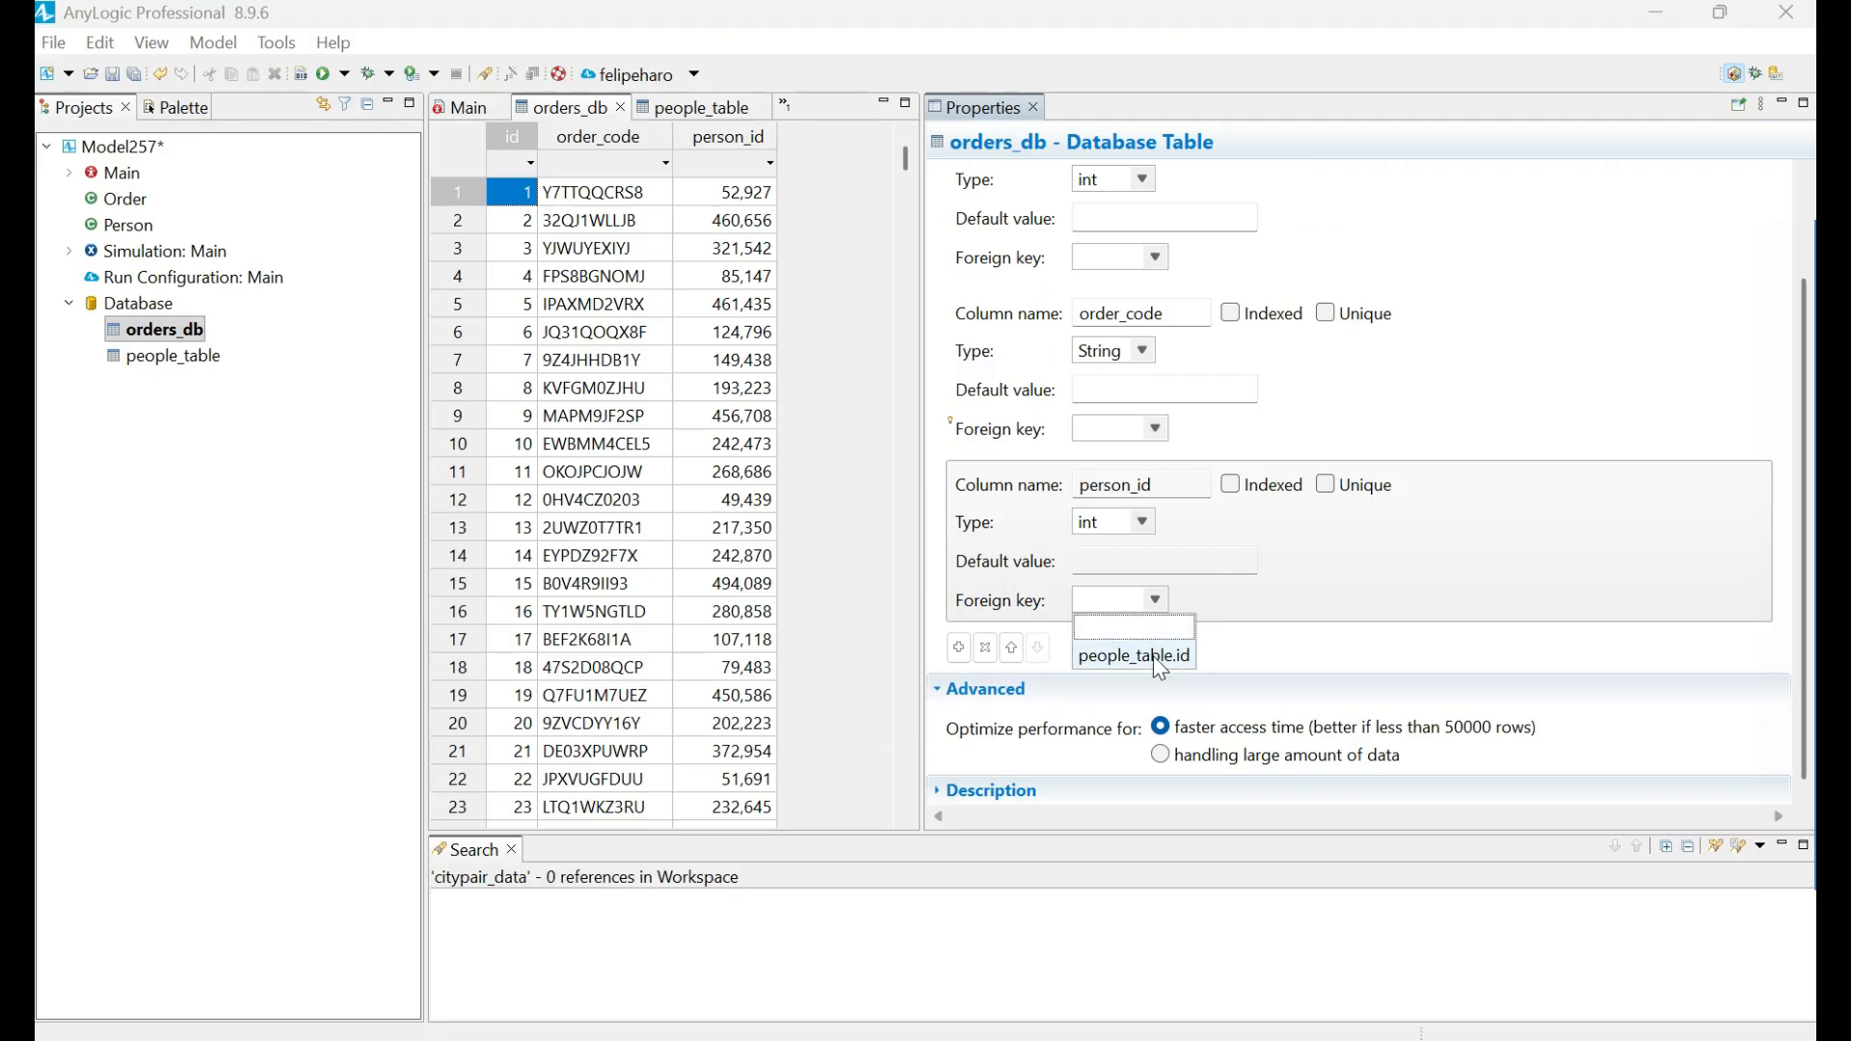
left_click(1151, 656)
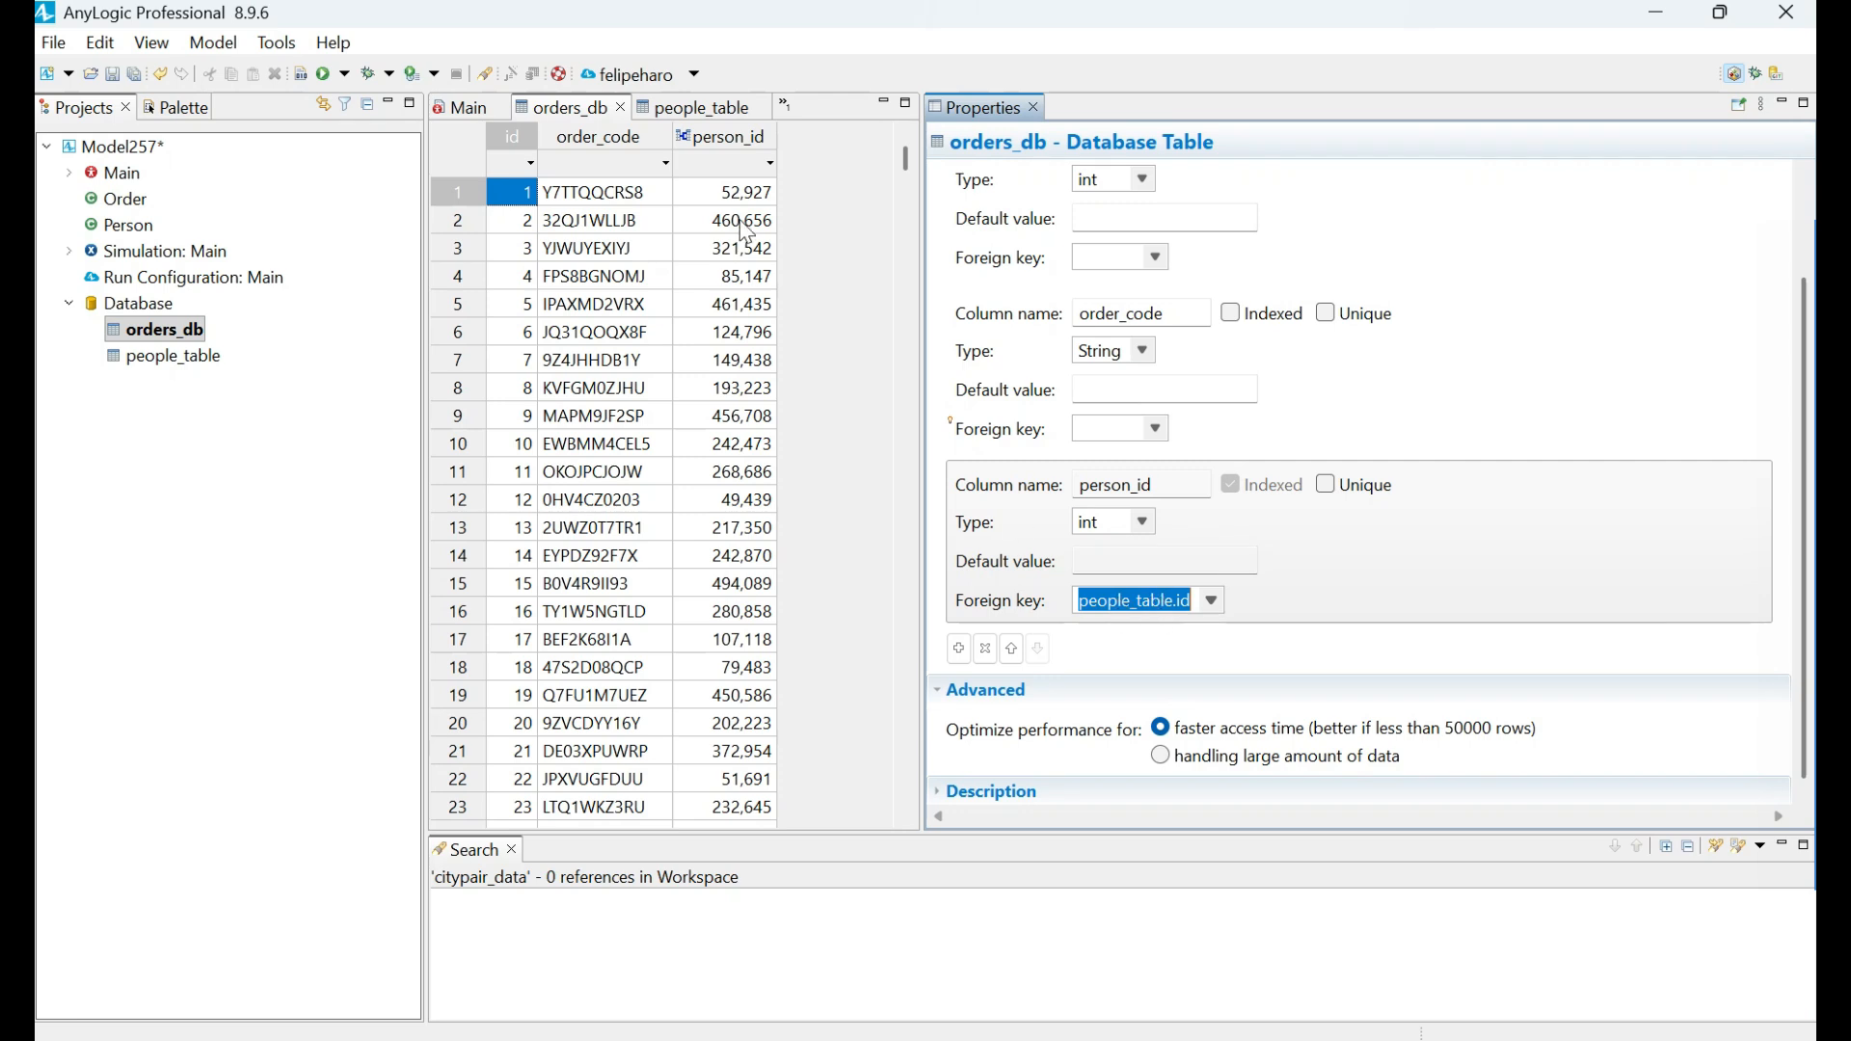
scroll(1301, 299, "up", 2)
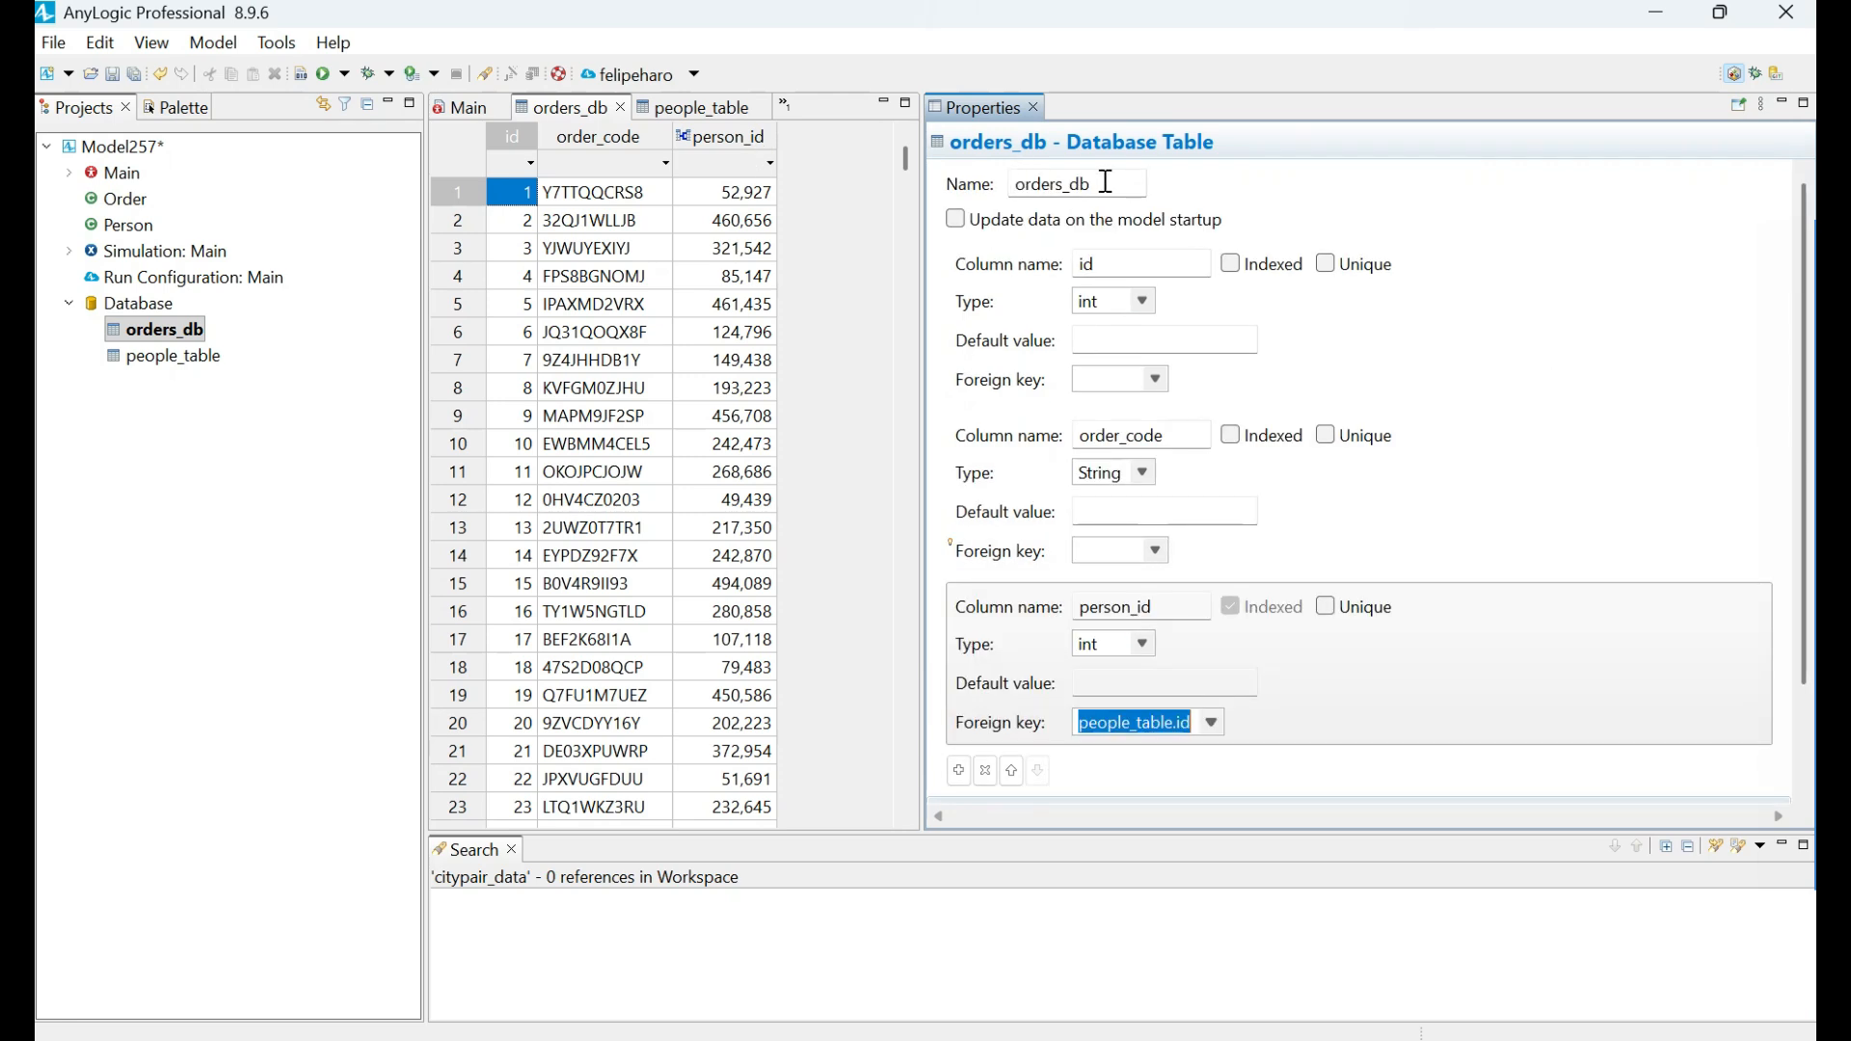
Review the orders_db table name and the settings of its person_id column.
left_click_drag(1106, 182, 1008, 185)
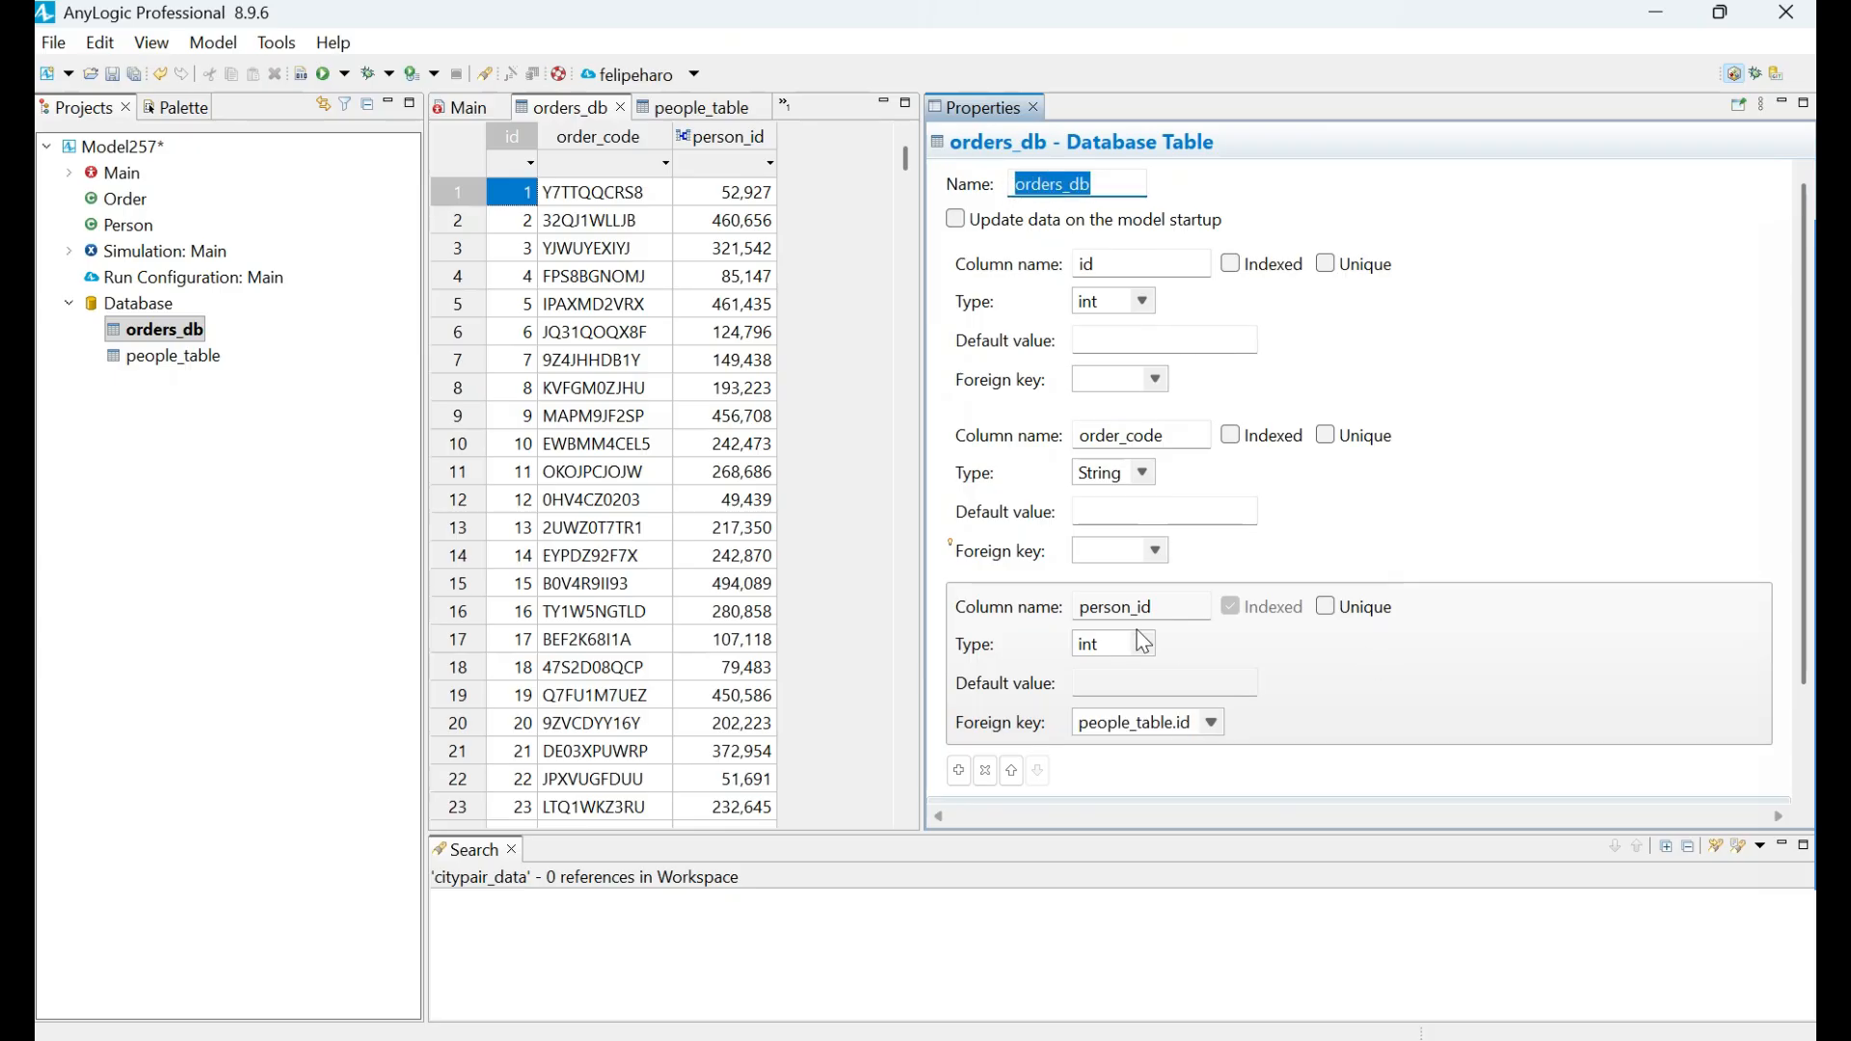
left_click_drag(1160, 610, 1080, 609)
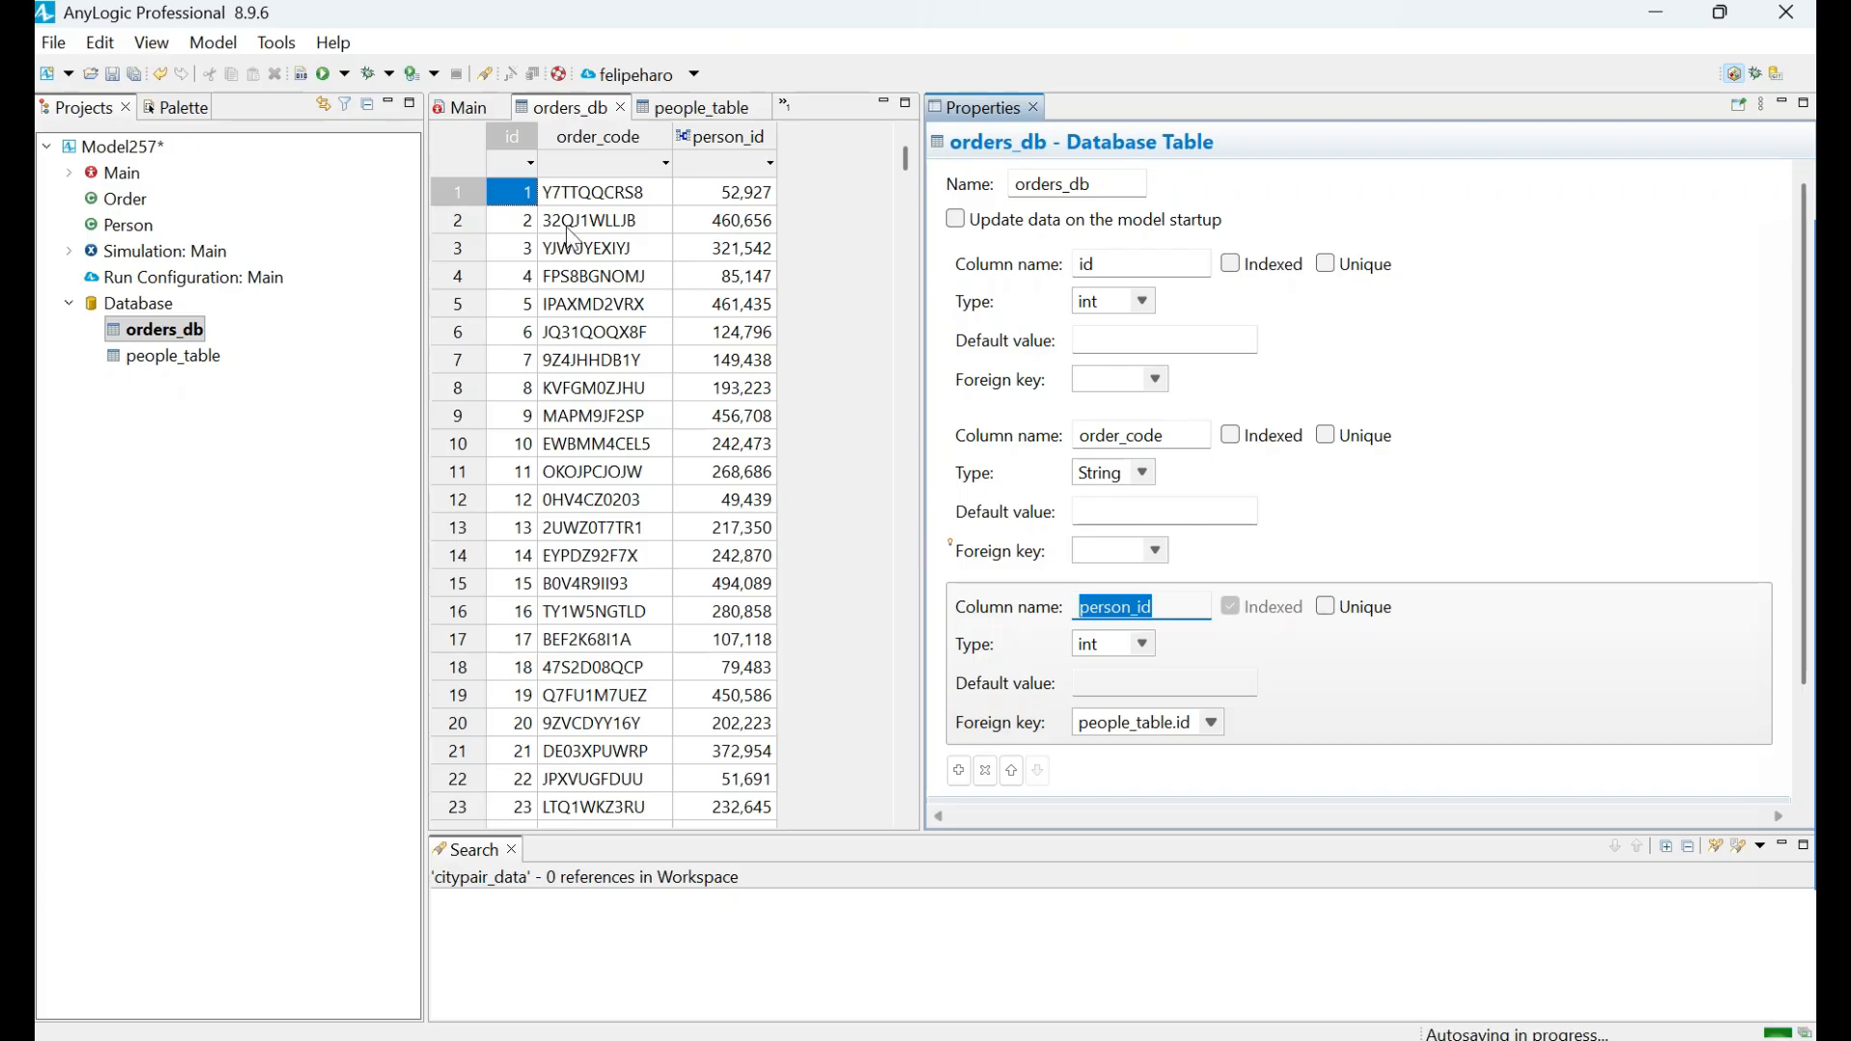
left_click_drag(1166, 610, 1000, 596)
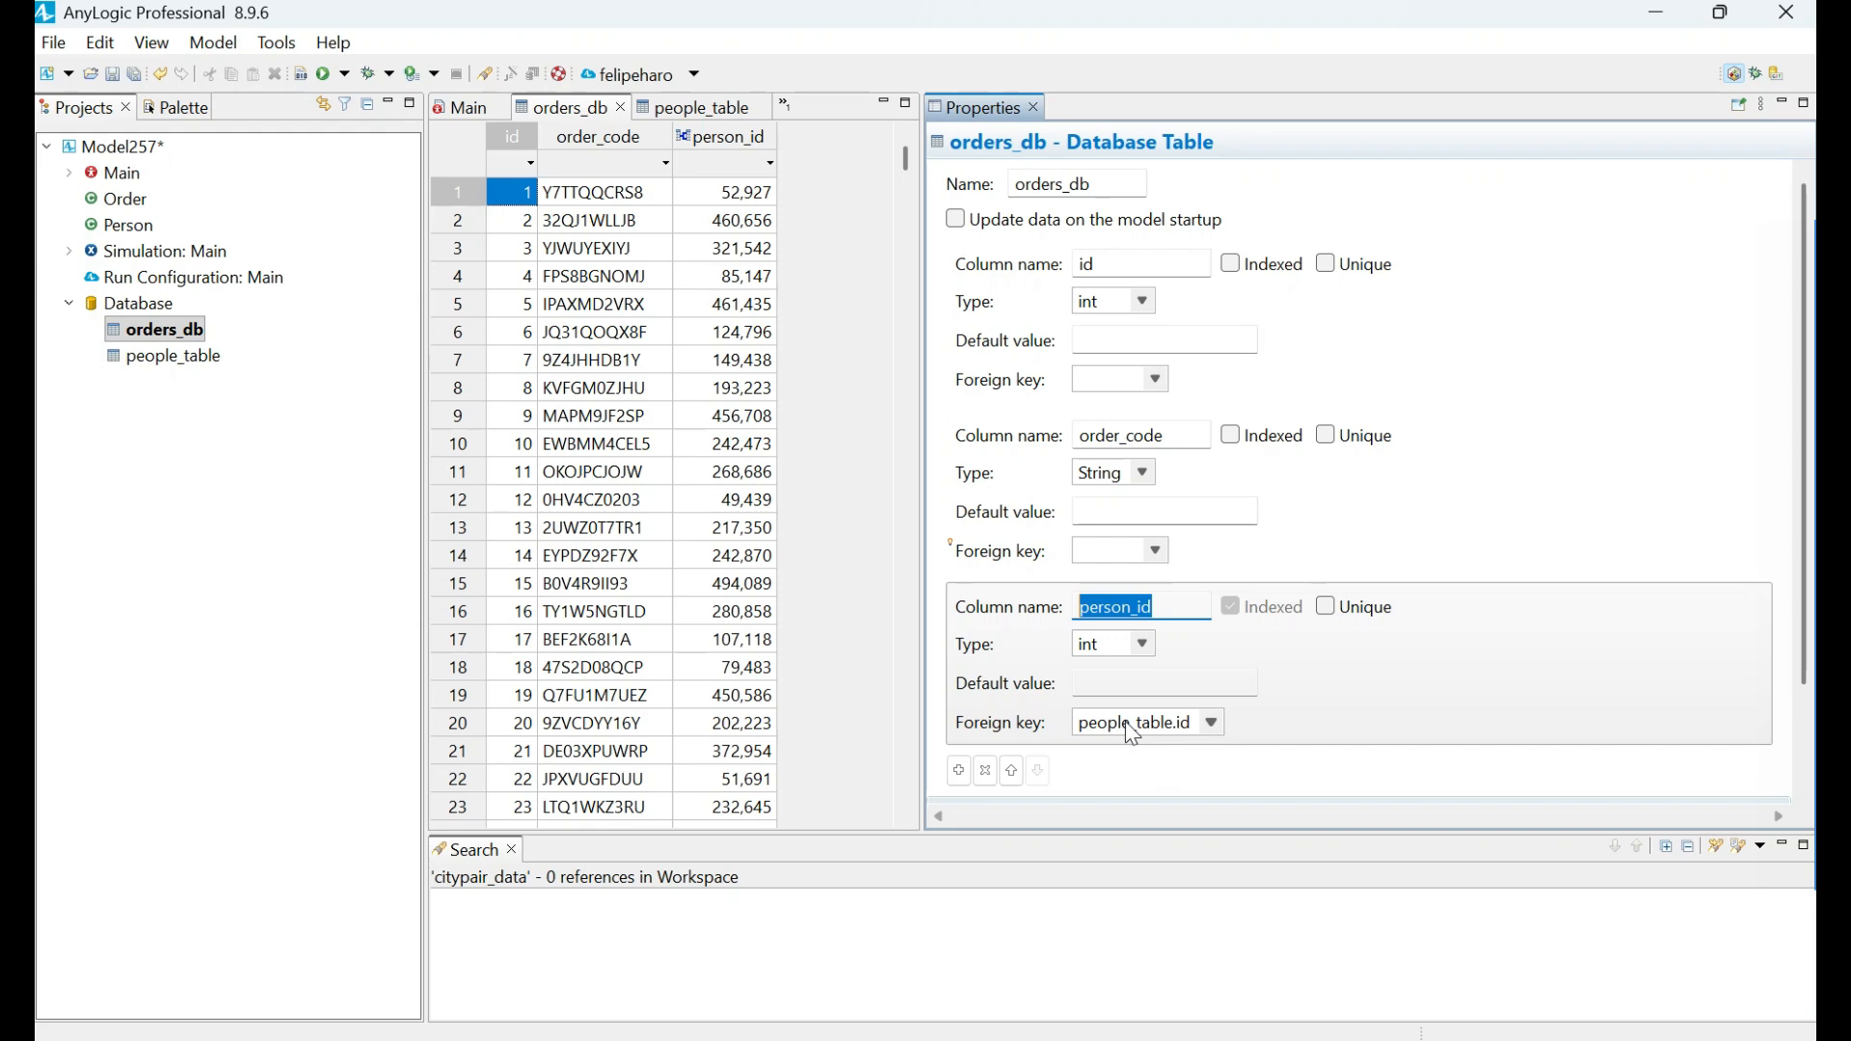
left_click(1176, 605)
left_click_drag(1173, 604, 1041, 607)
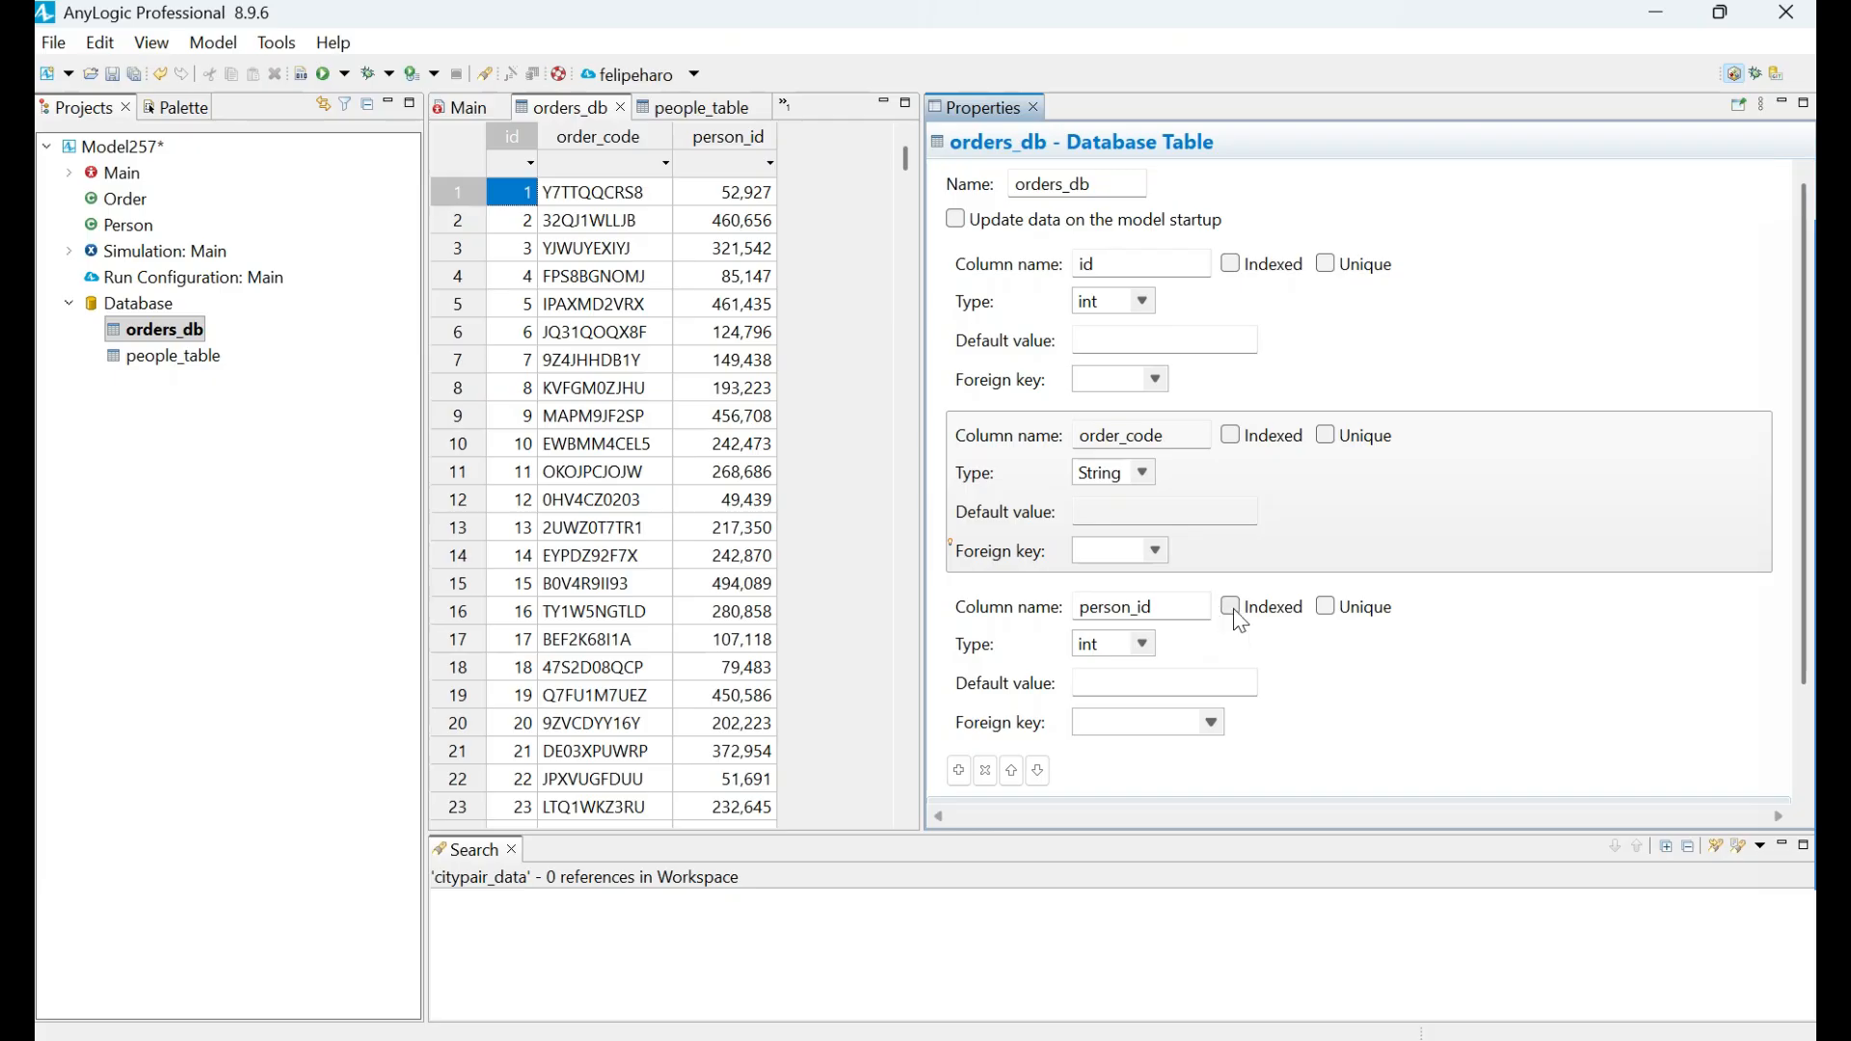
Mark the person_id column of orders_db as Indexed.
scroll(1315, 687, "down", 3)
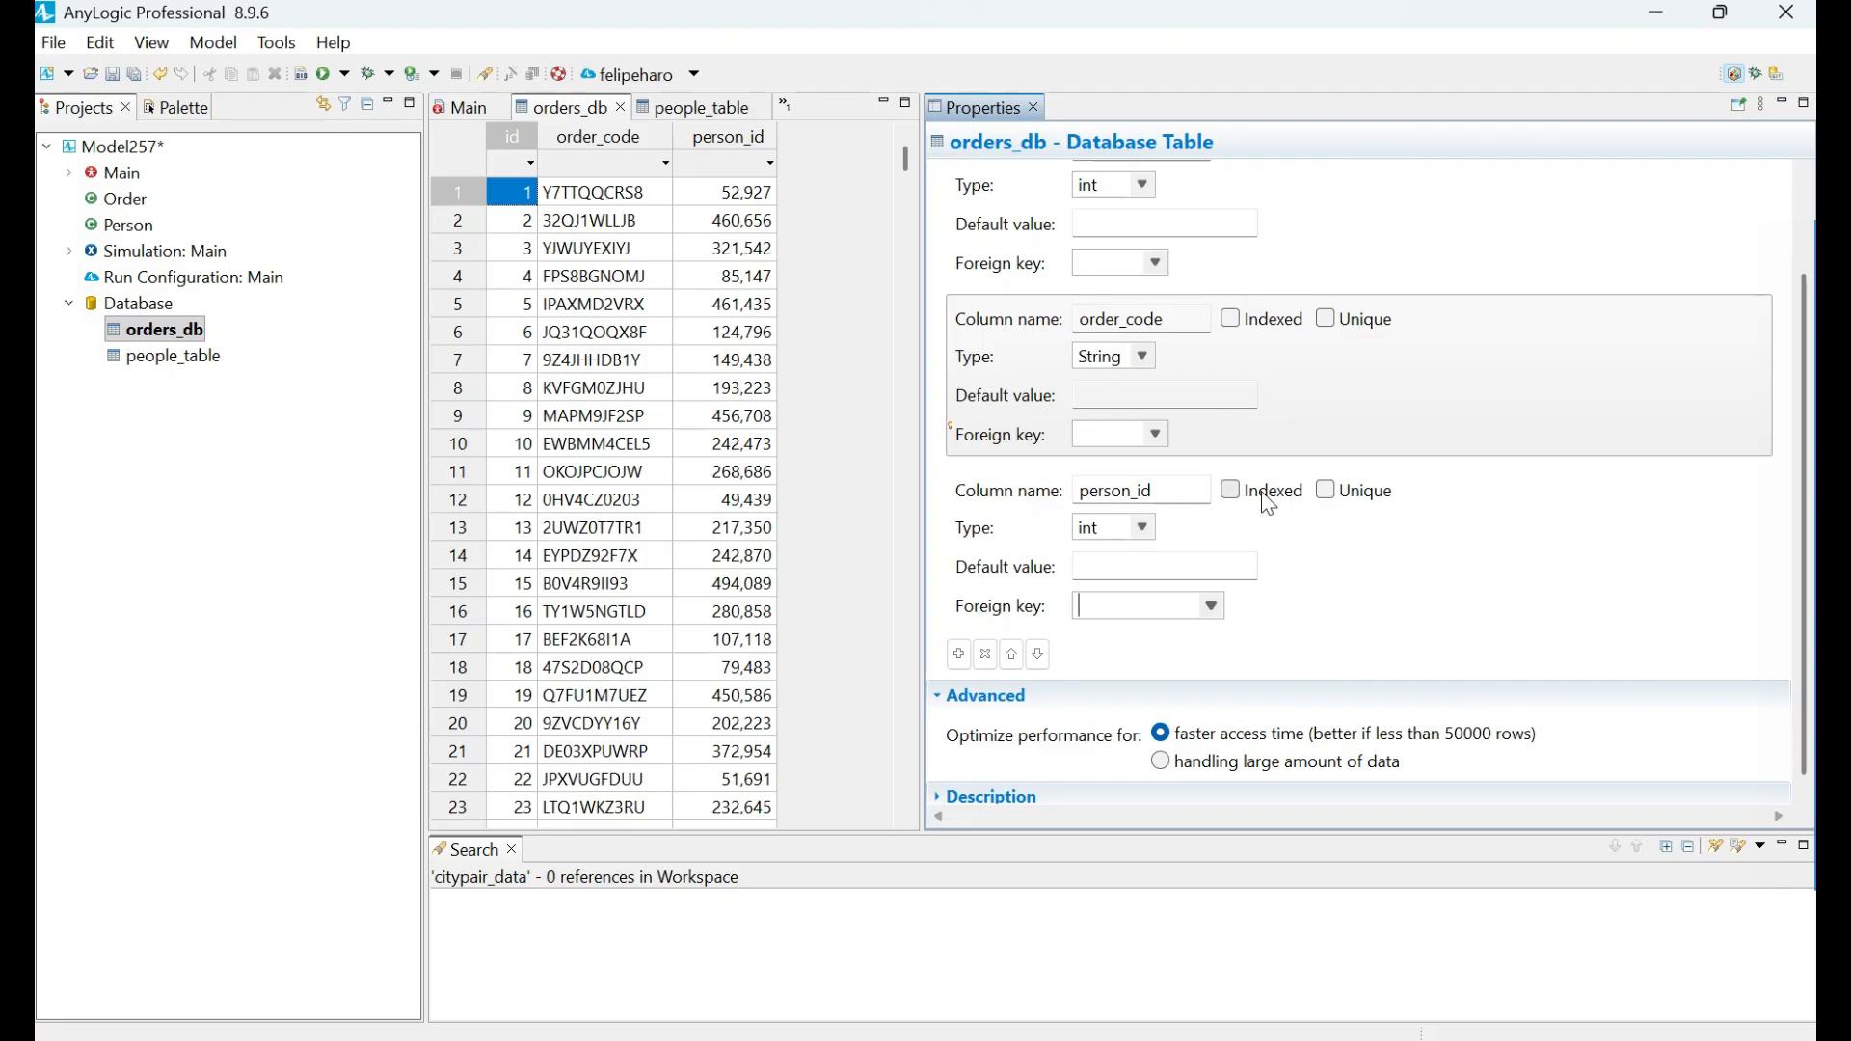
left_click_drag(1170, 489, 1079, 498)
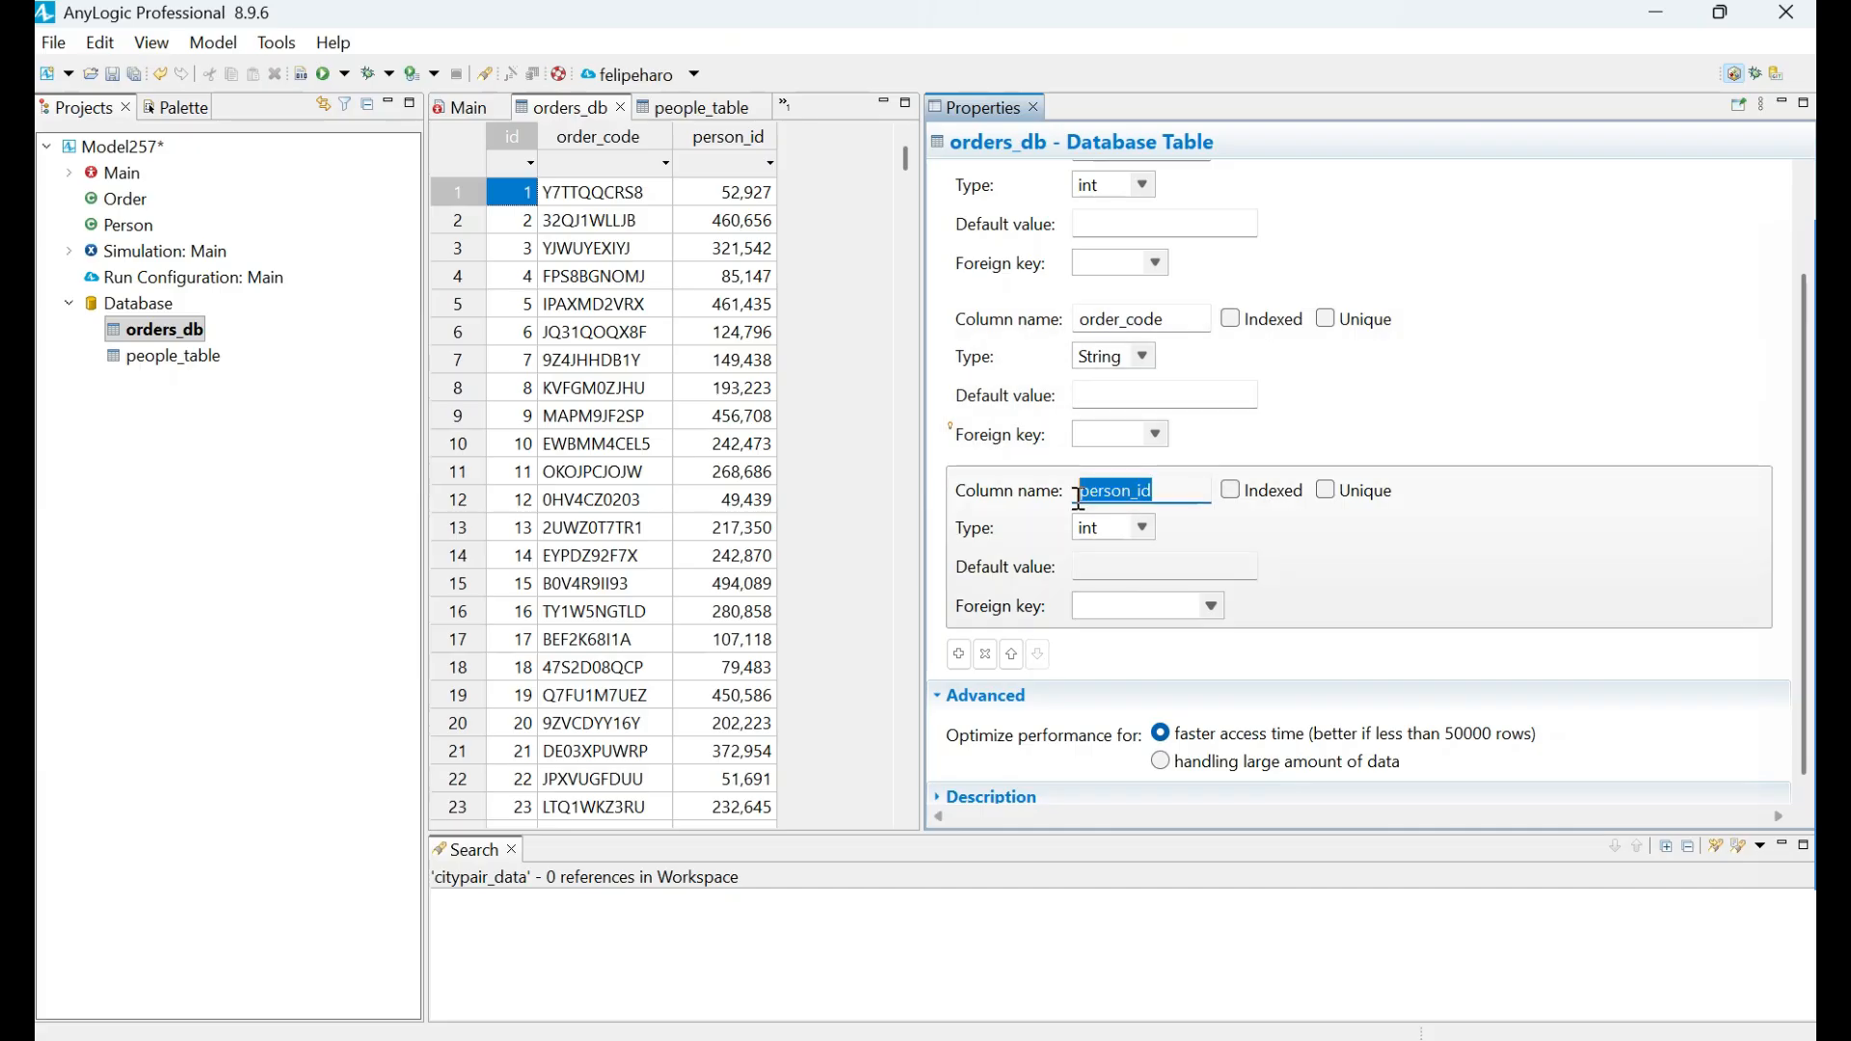
left_click(1234, 488)
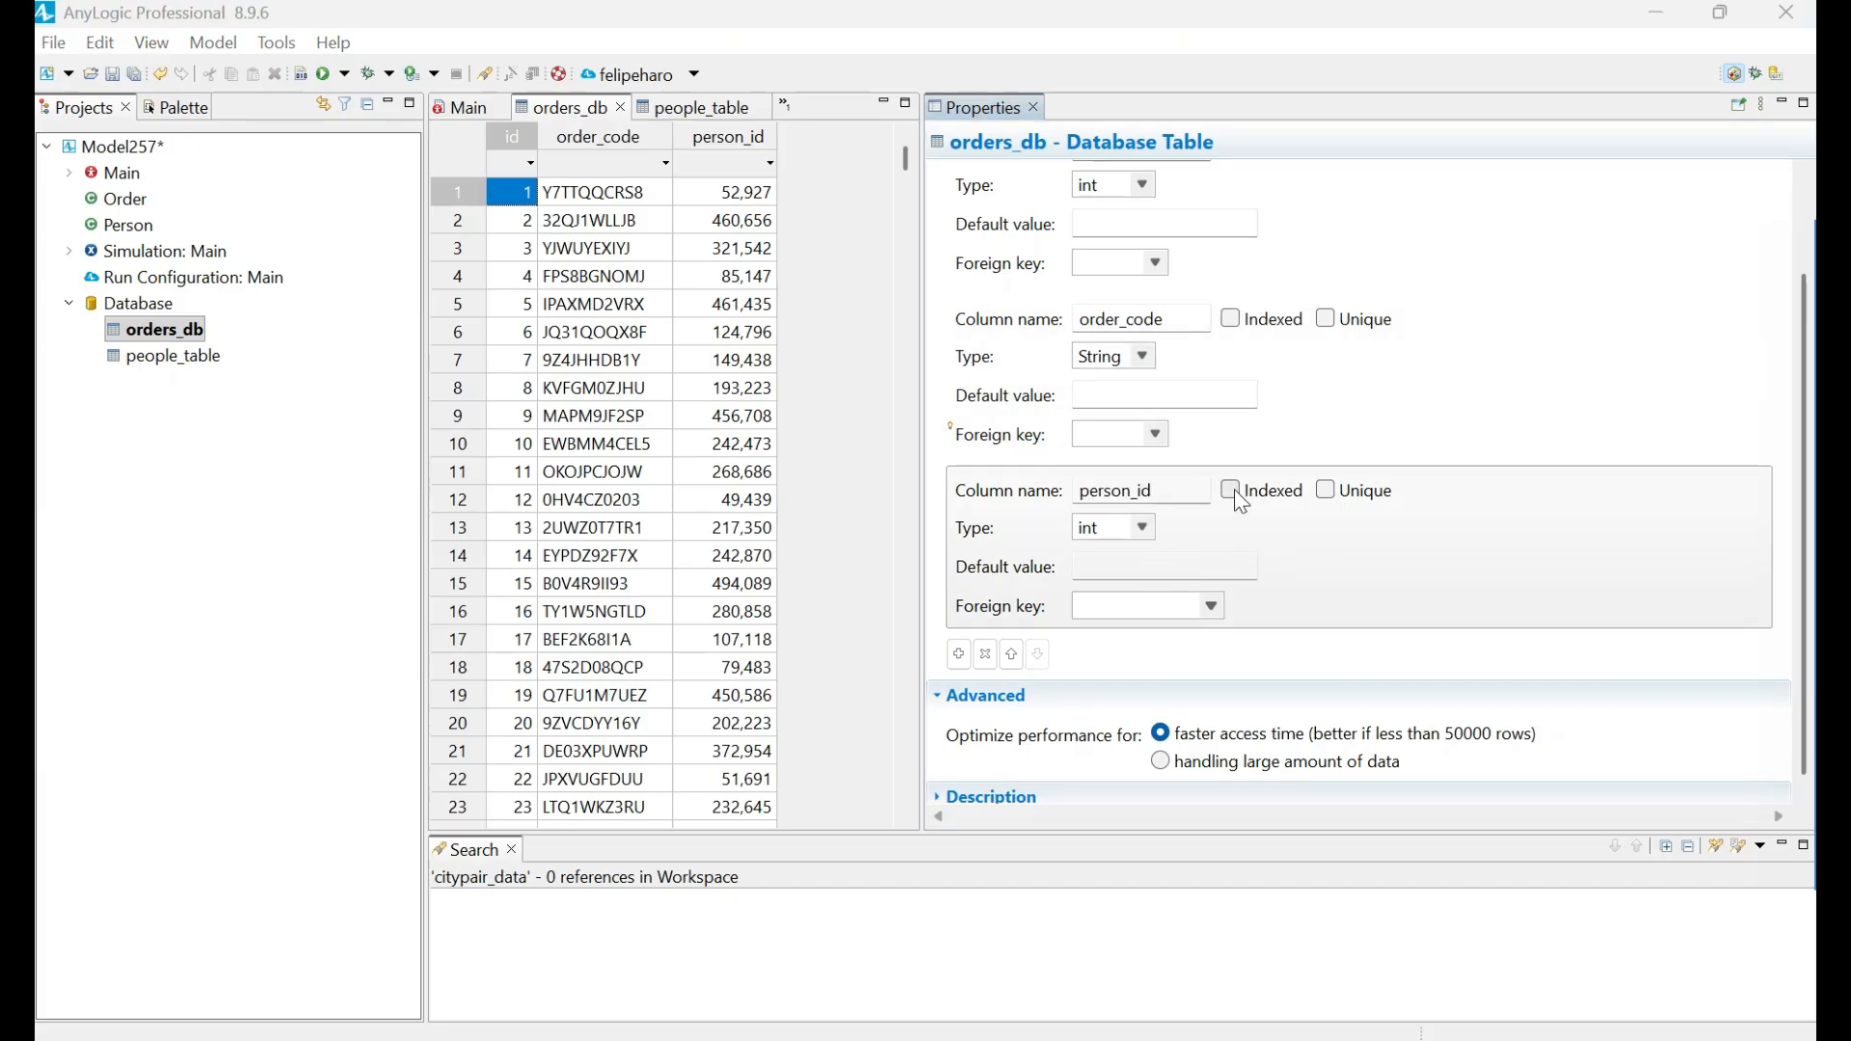
left_click(1234, 489)
Open Main and examine its startup code, focusing on the orders_db query and the people_table query filtered by age.
double_click(144, 170)
left_click_drag(1096, 515, 950, 497)
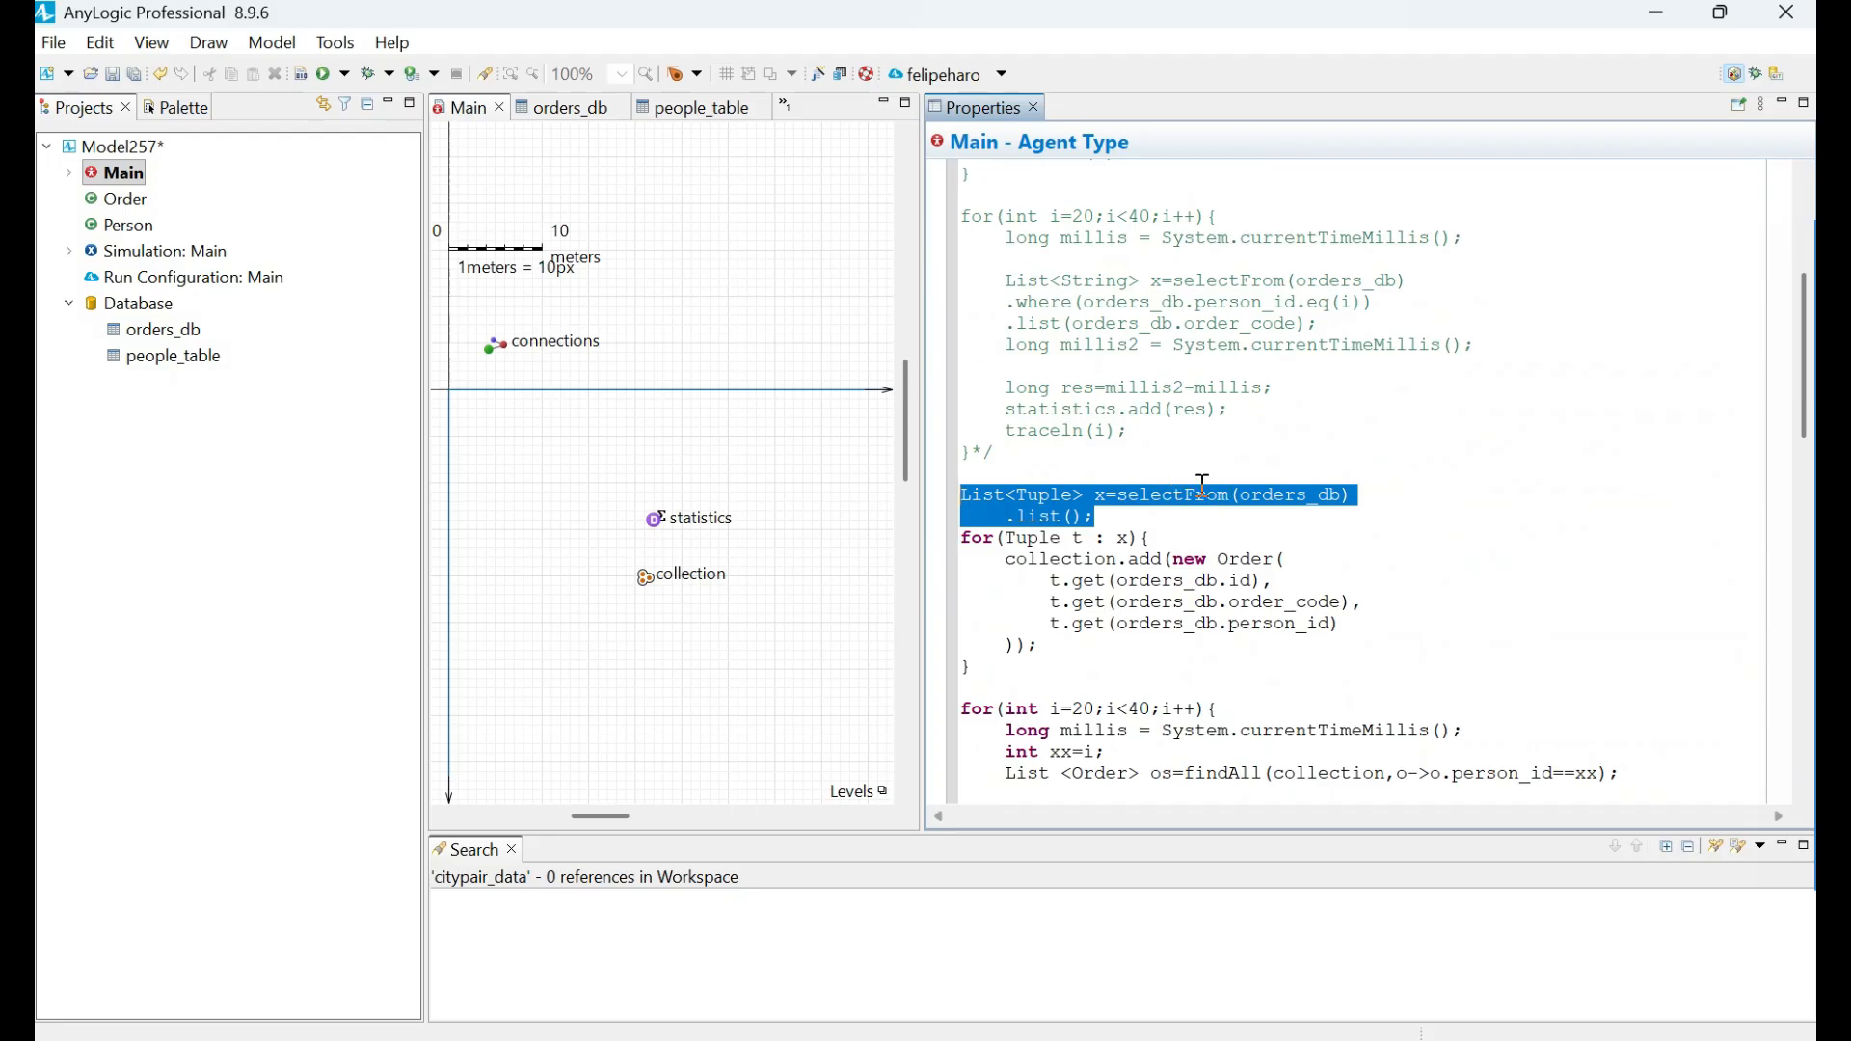
left_click_drag(1246, 498, 1342, 498)
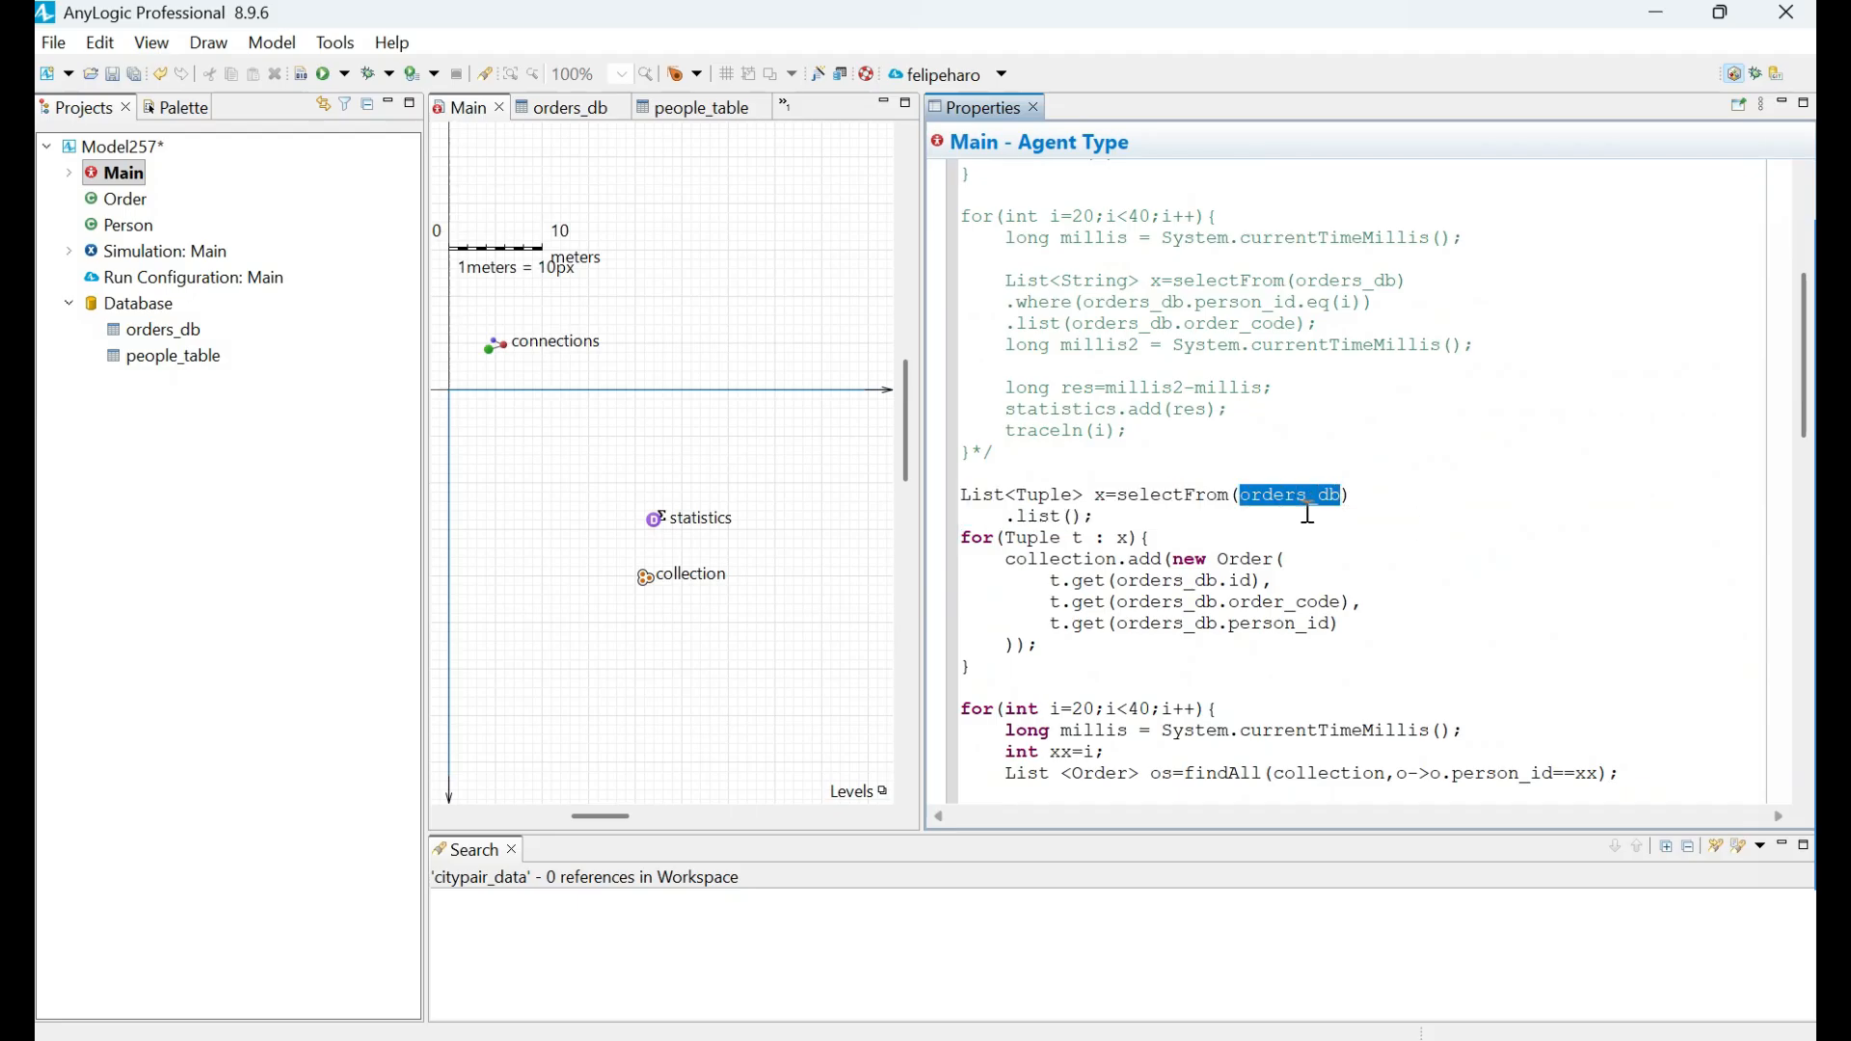
left_click_drag(1138, 520, 918, 493)
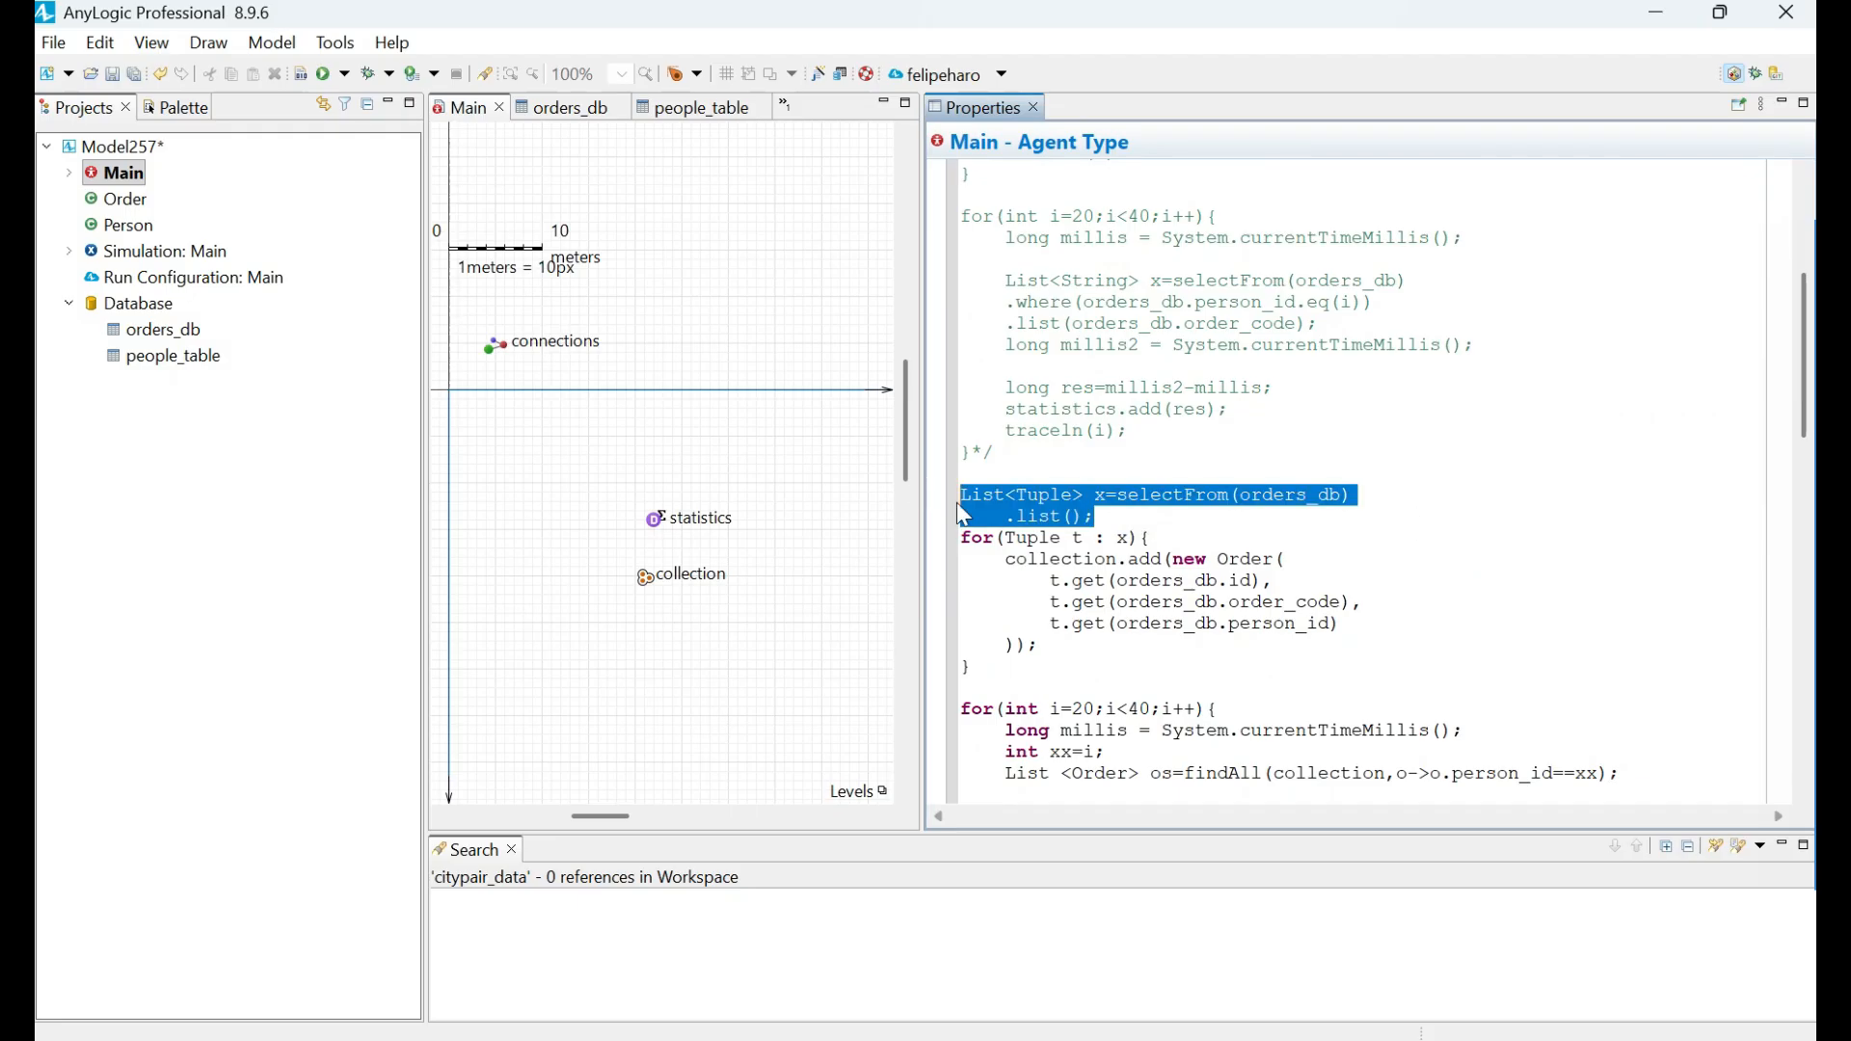
scroll(1164, 396, "up", 5)
left_click_drag(1164, 396, 1005, 352)
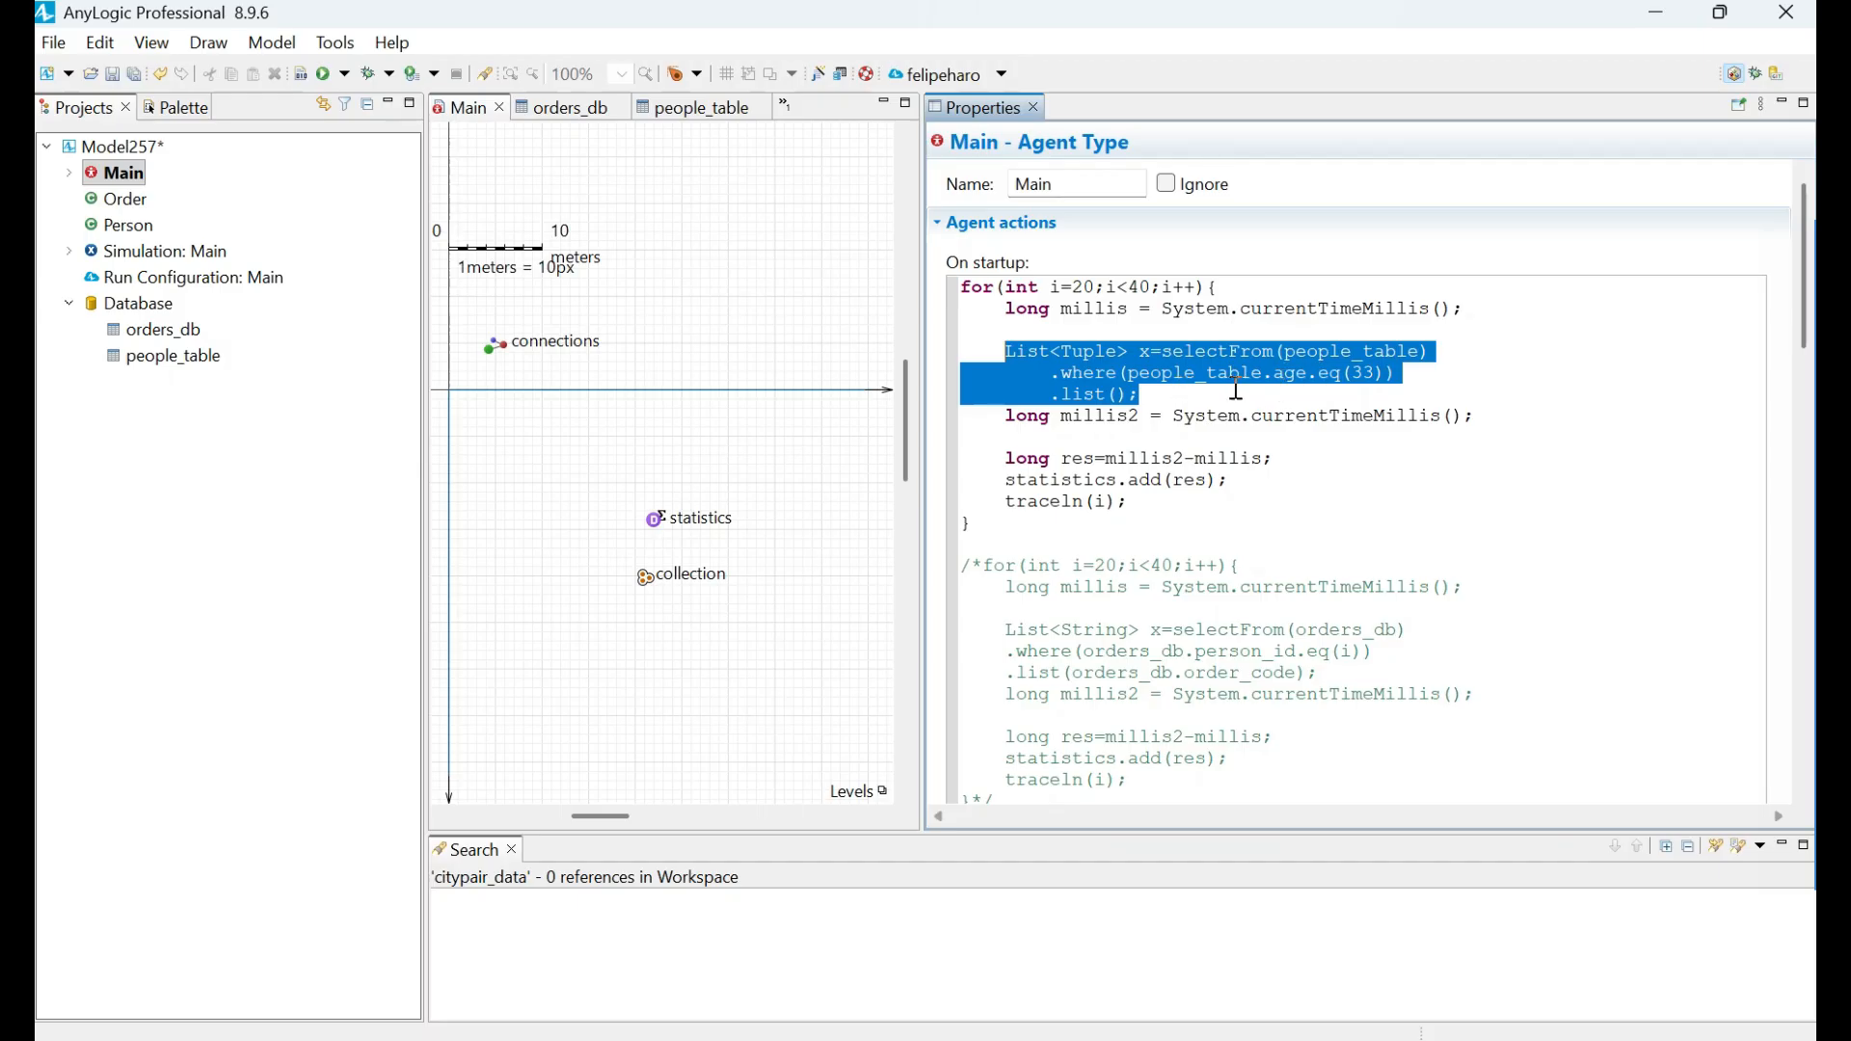
double_click(1290, 374)
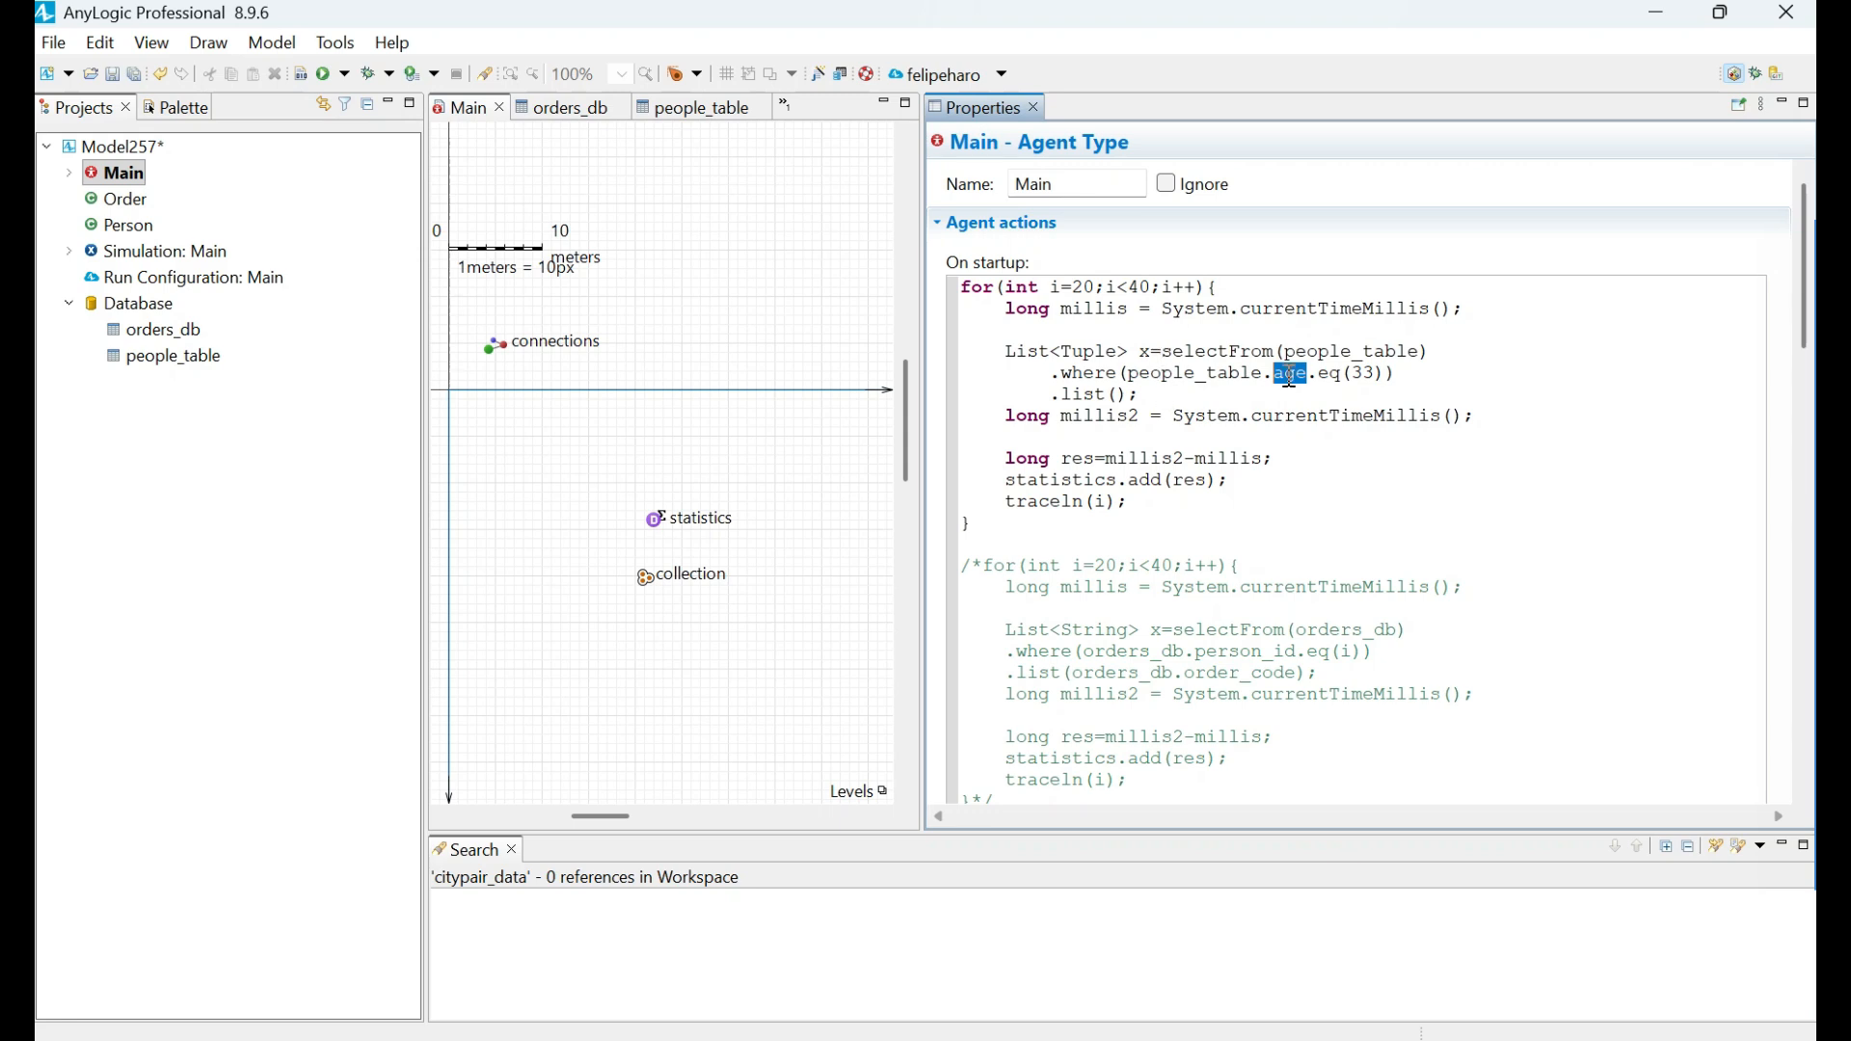
left_click_drag(1051, 376, 1452, 381)
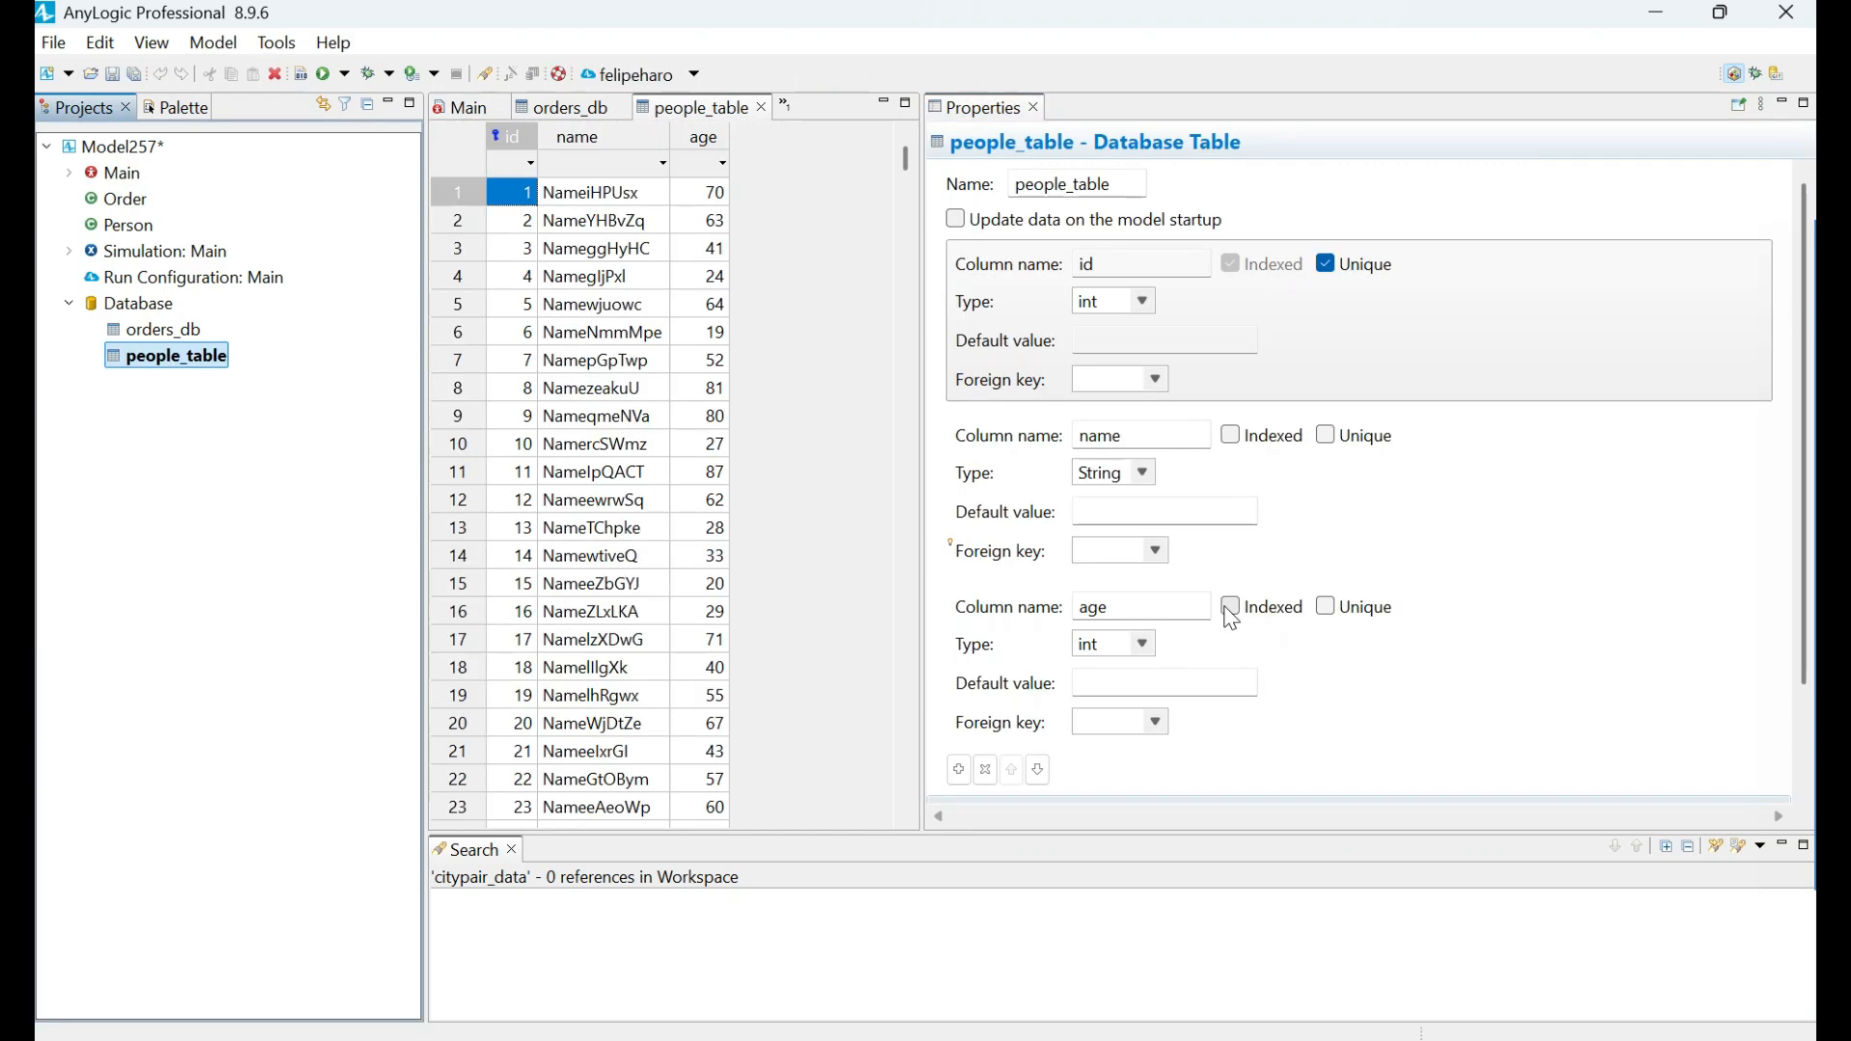
Mark the age column of people_table as Indexed.
left_click(1230, 609)
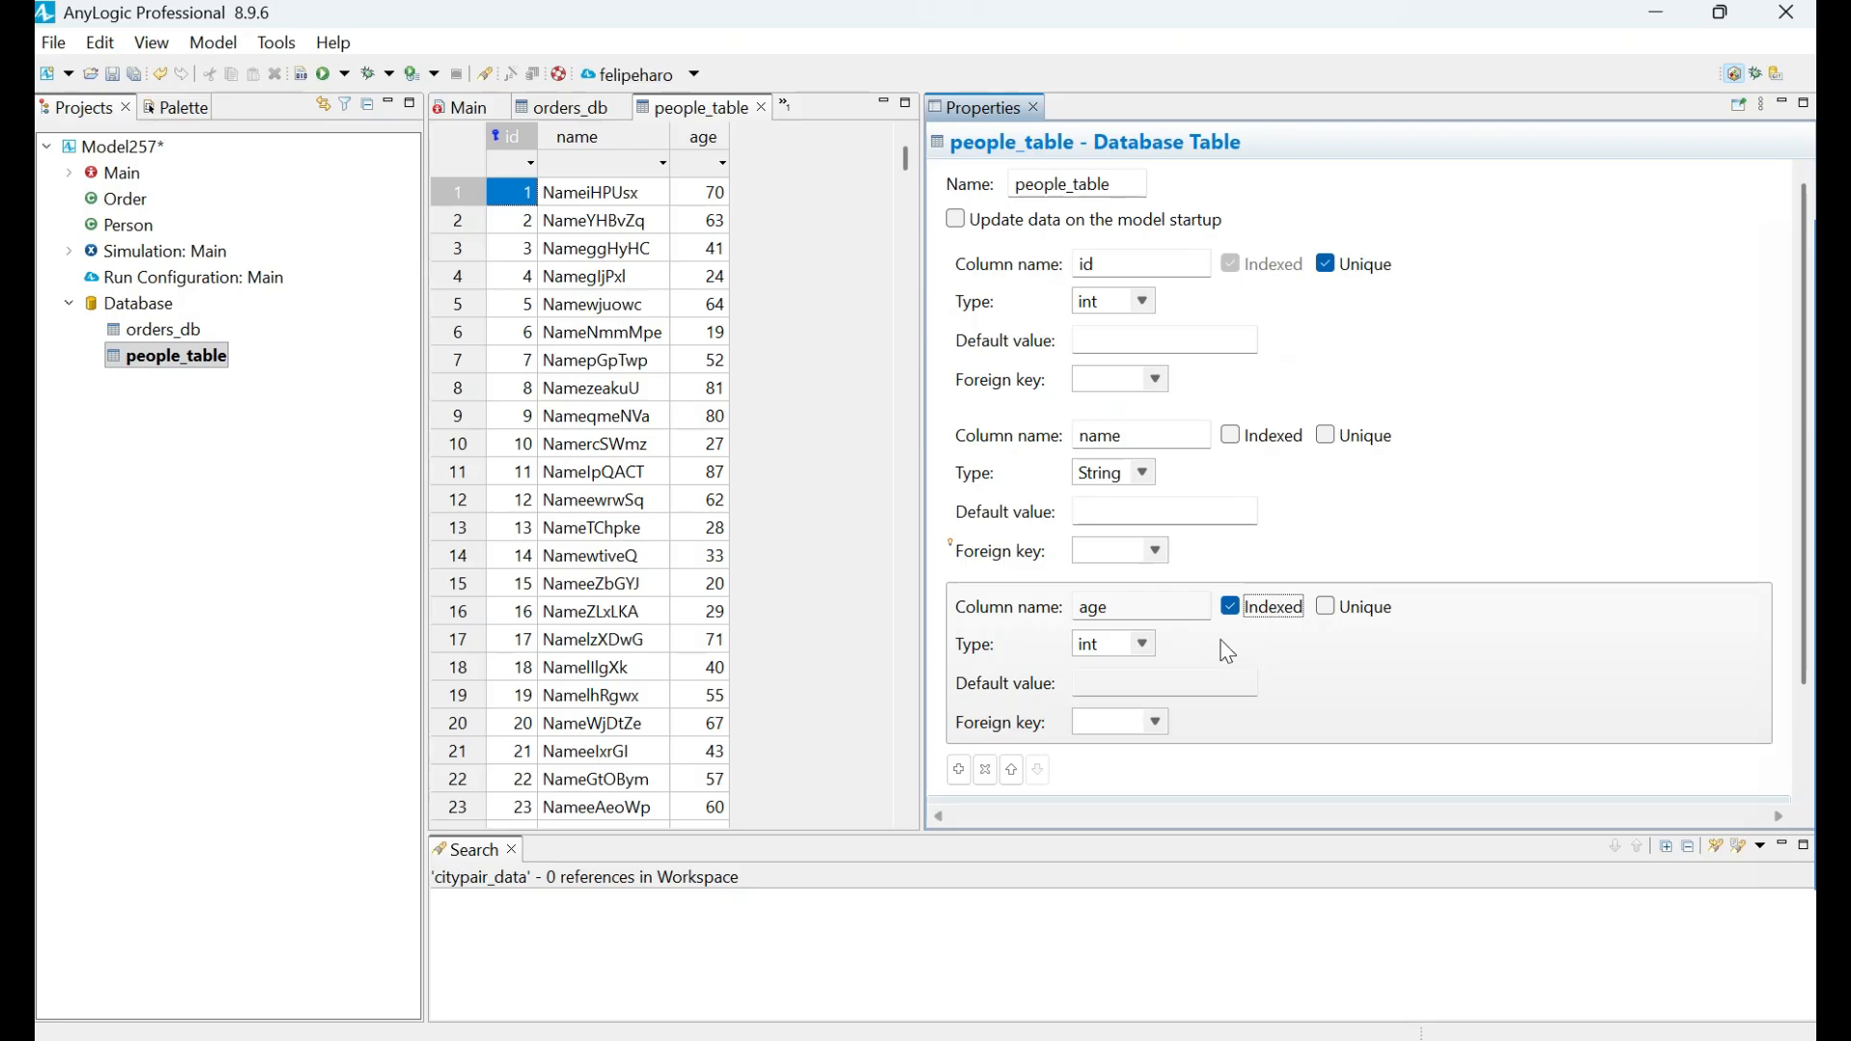
left_click(1153, 610)
left_click_drag(1107, 609, 1081, 610)
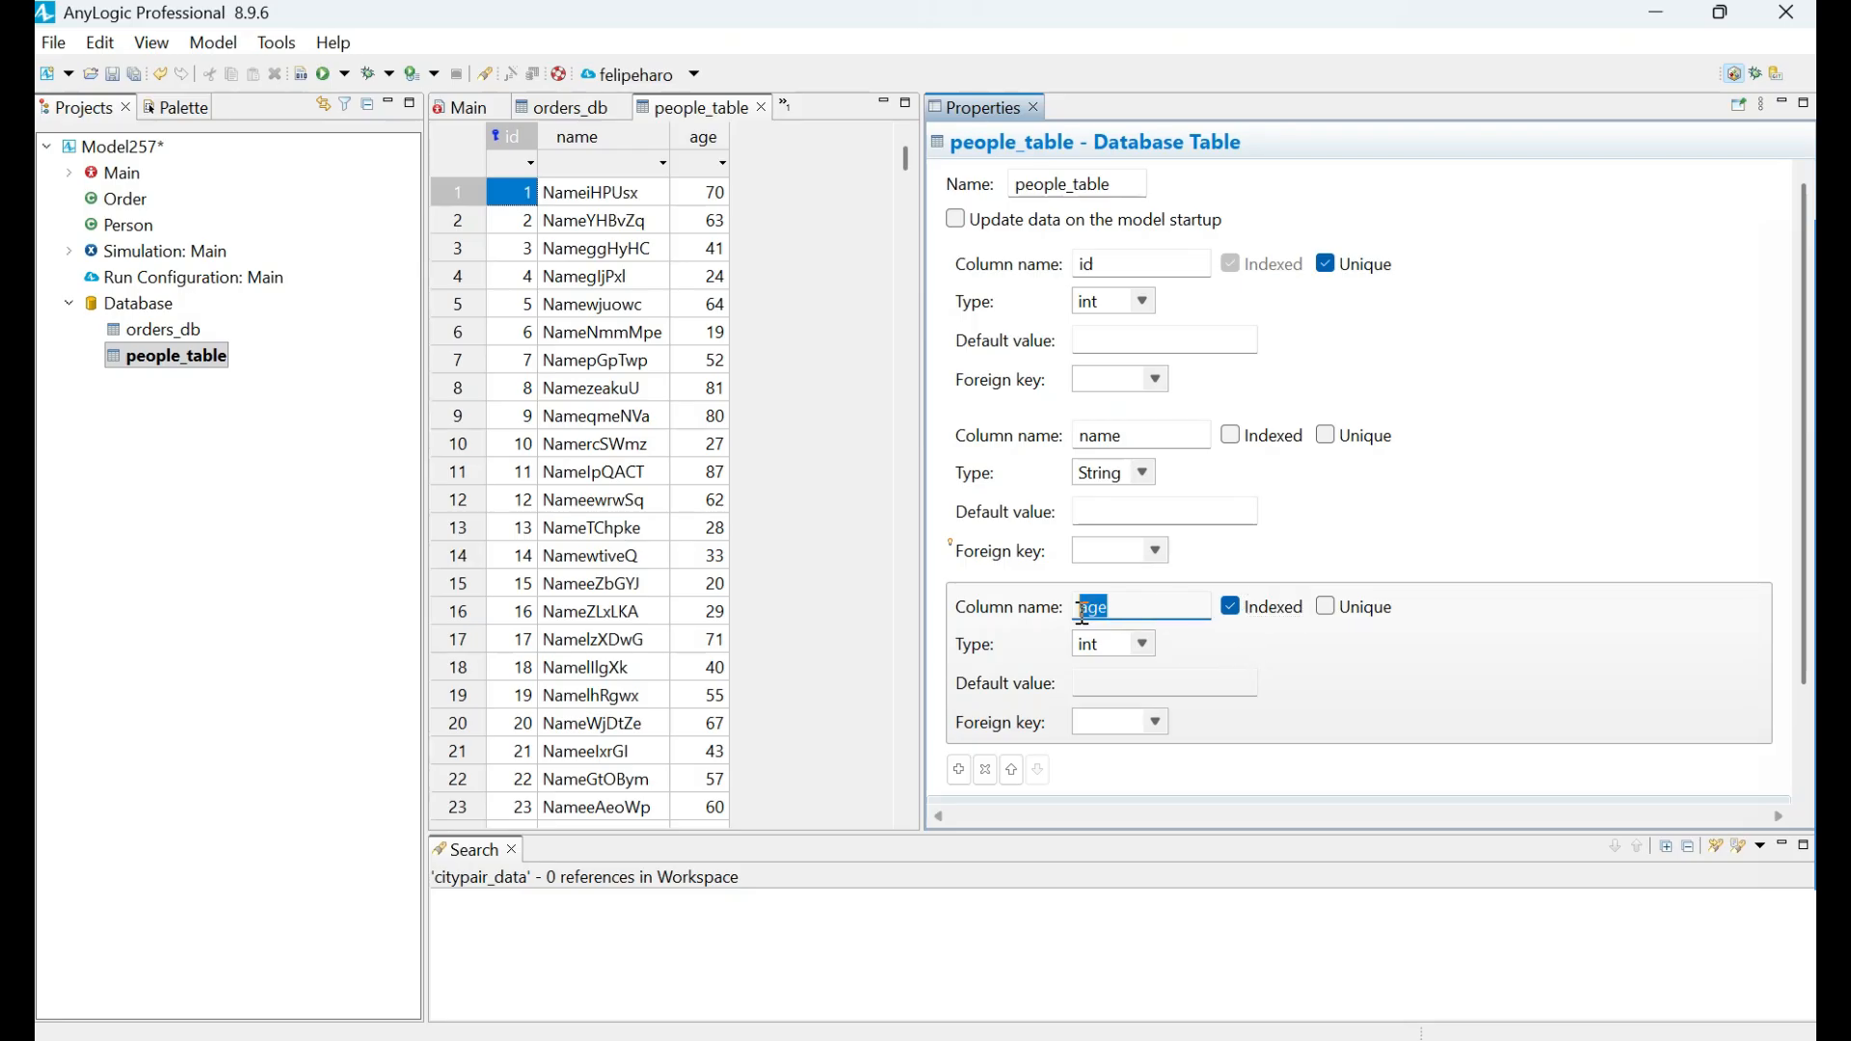
left_click(1116, 611)
left_click_drag(1116, 611, 1053, 610)
Optimize the performance of people_table for handling large amount of data.
scroll(1348, 628, "down", 3)
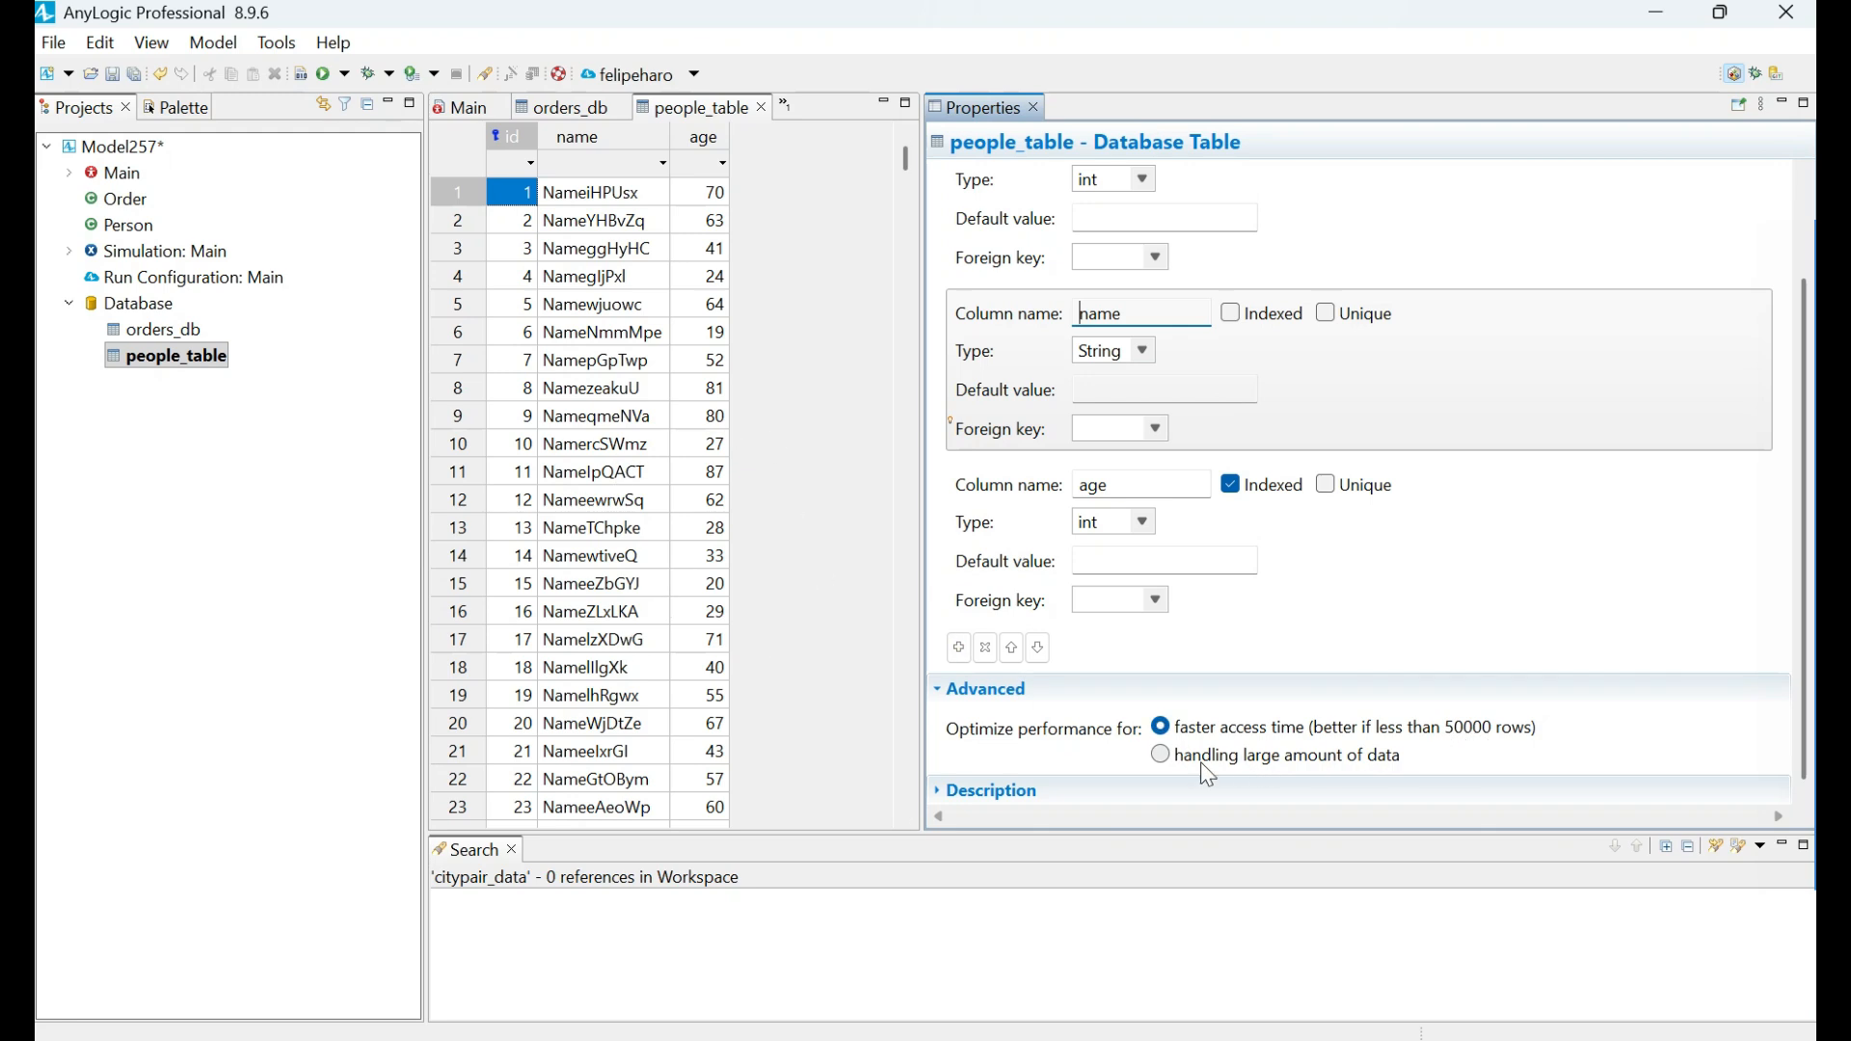
left_click(1161, 758)
left_click(1163, 758)
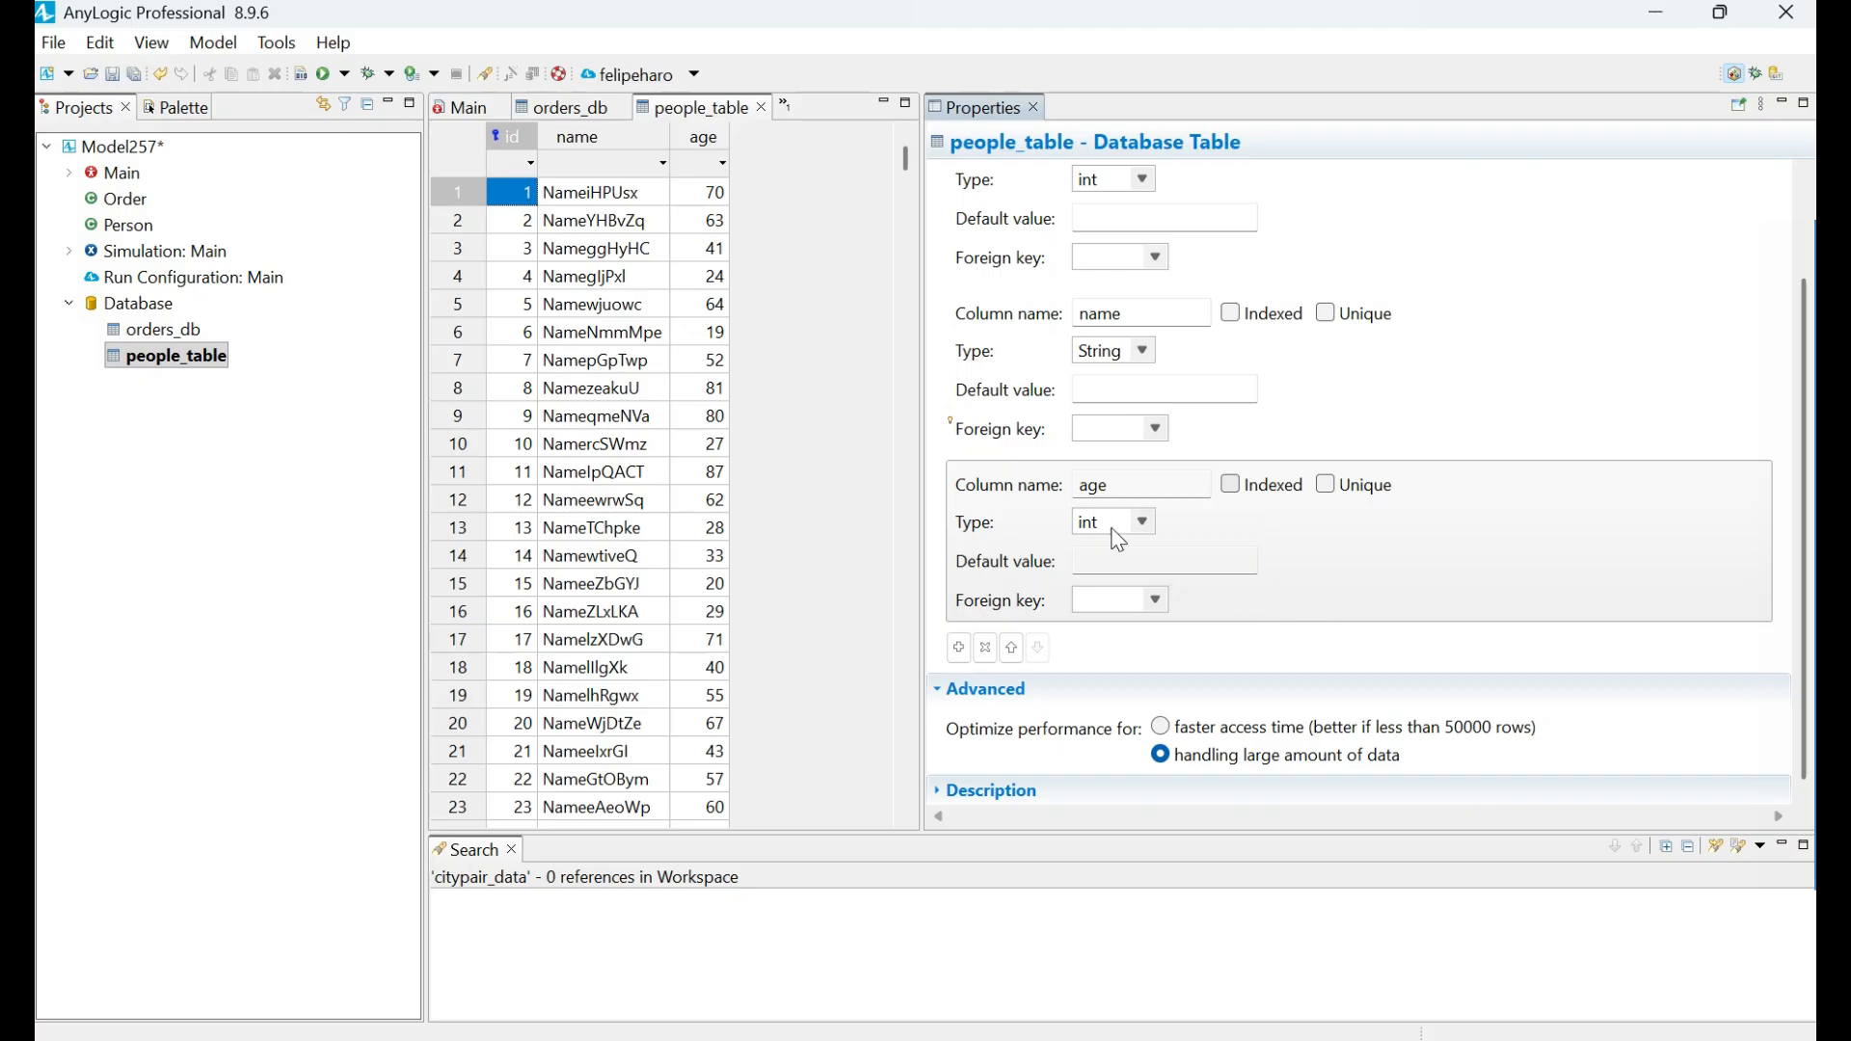
Turn indexing back on for the age column under the large-data optimization.
left_click(1230, 484)
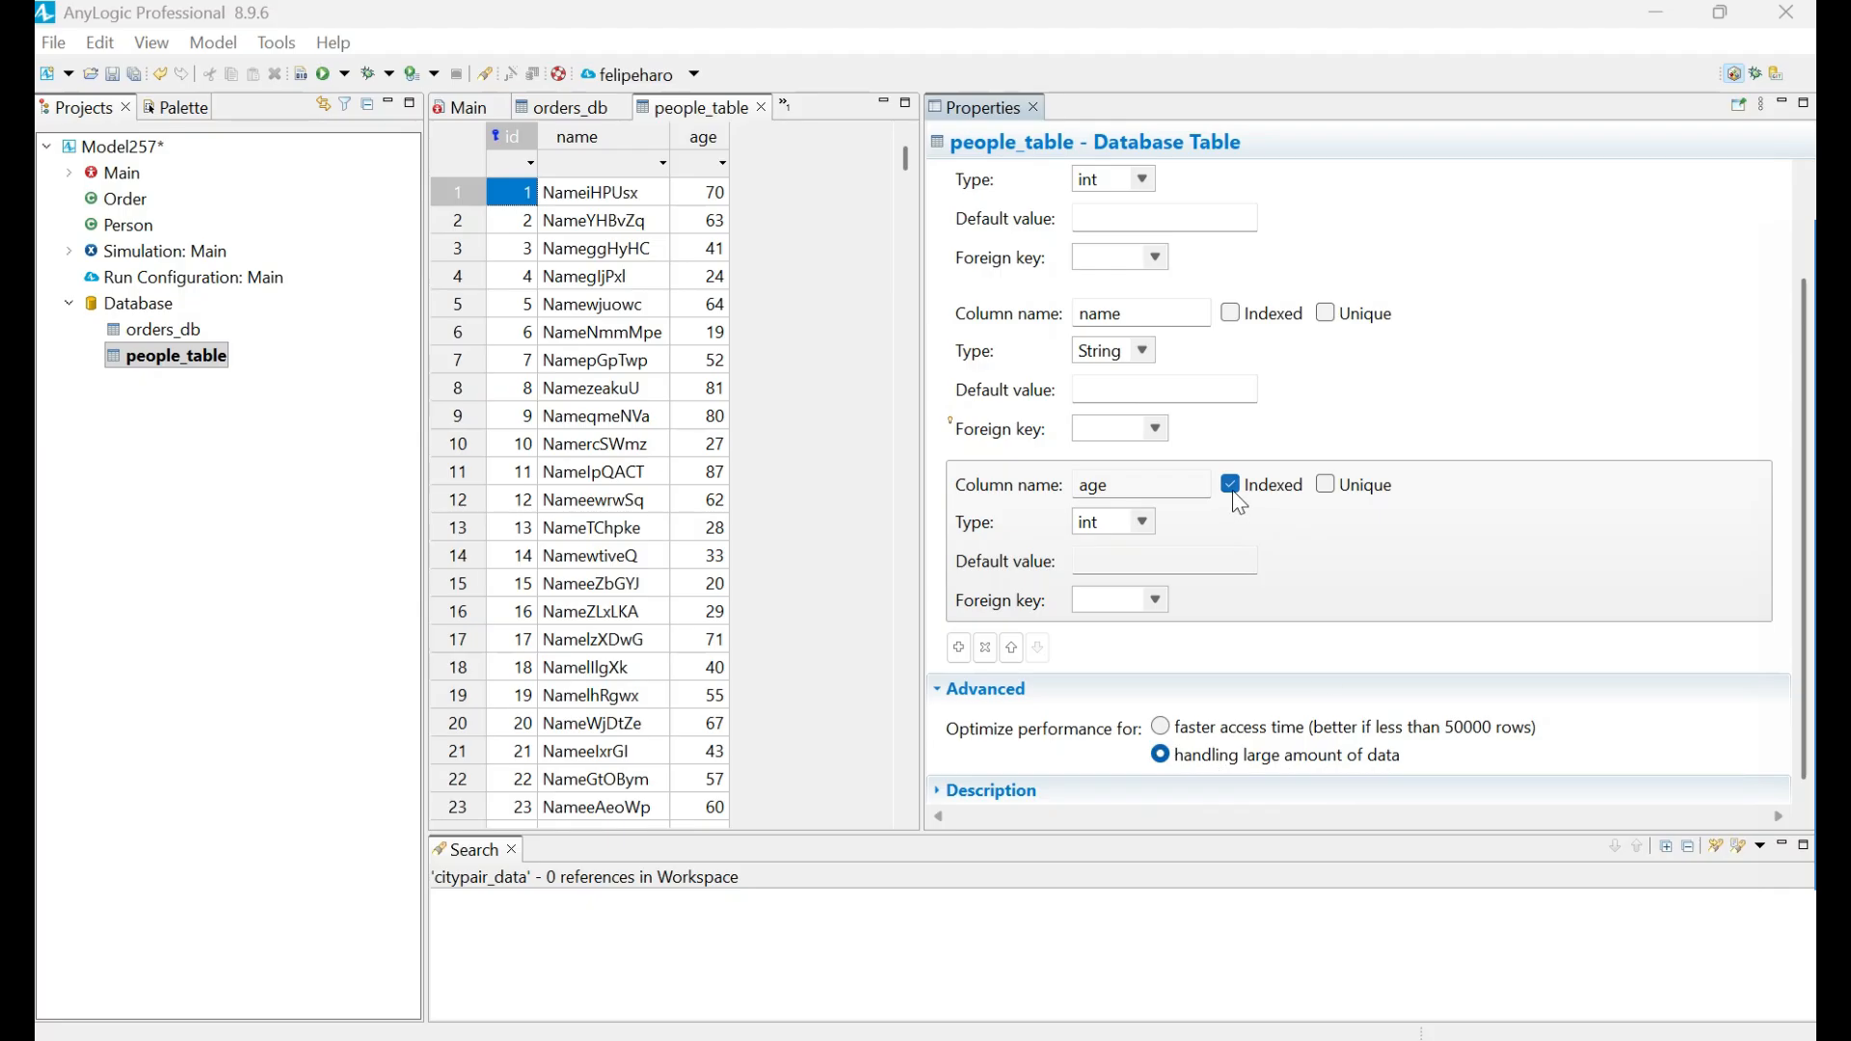
left_click_drag(1141, 485, 1076, 492)
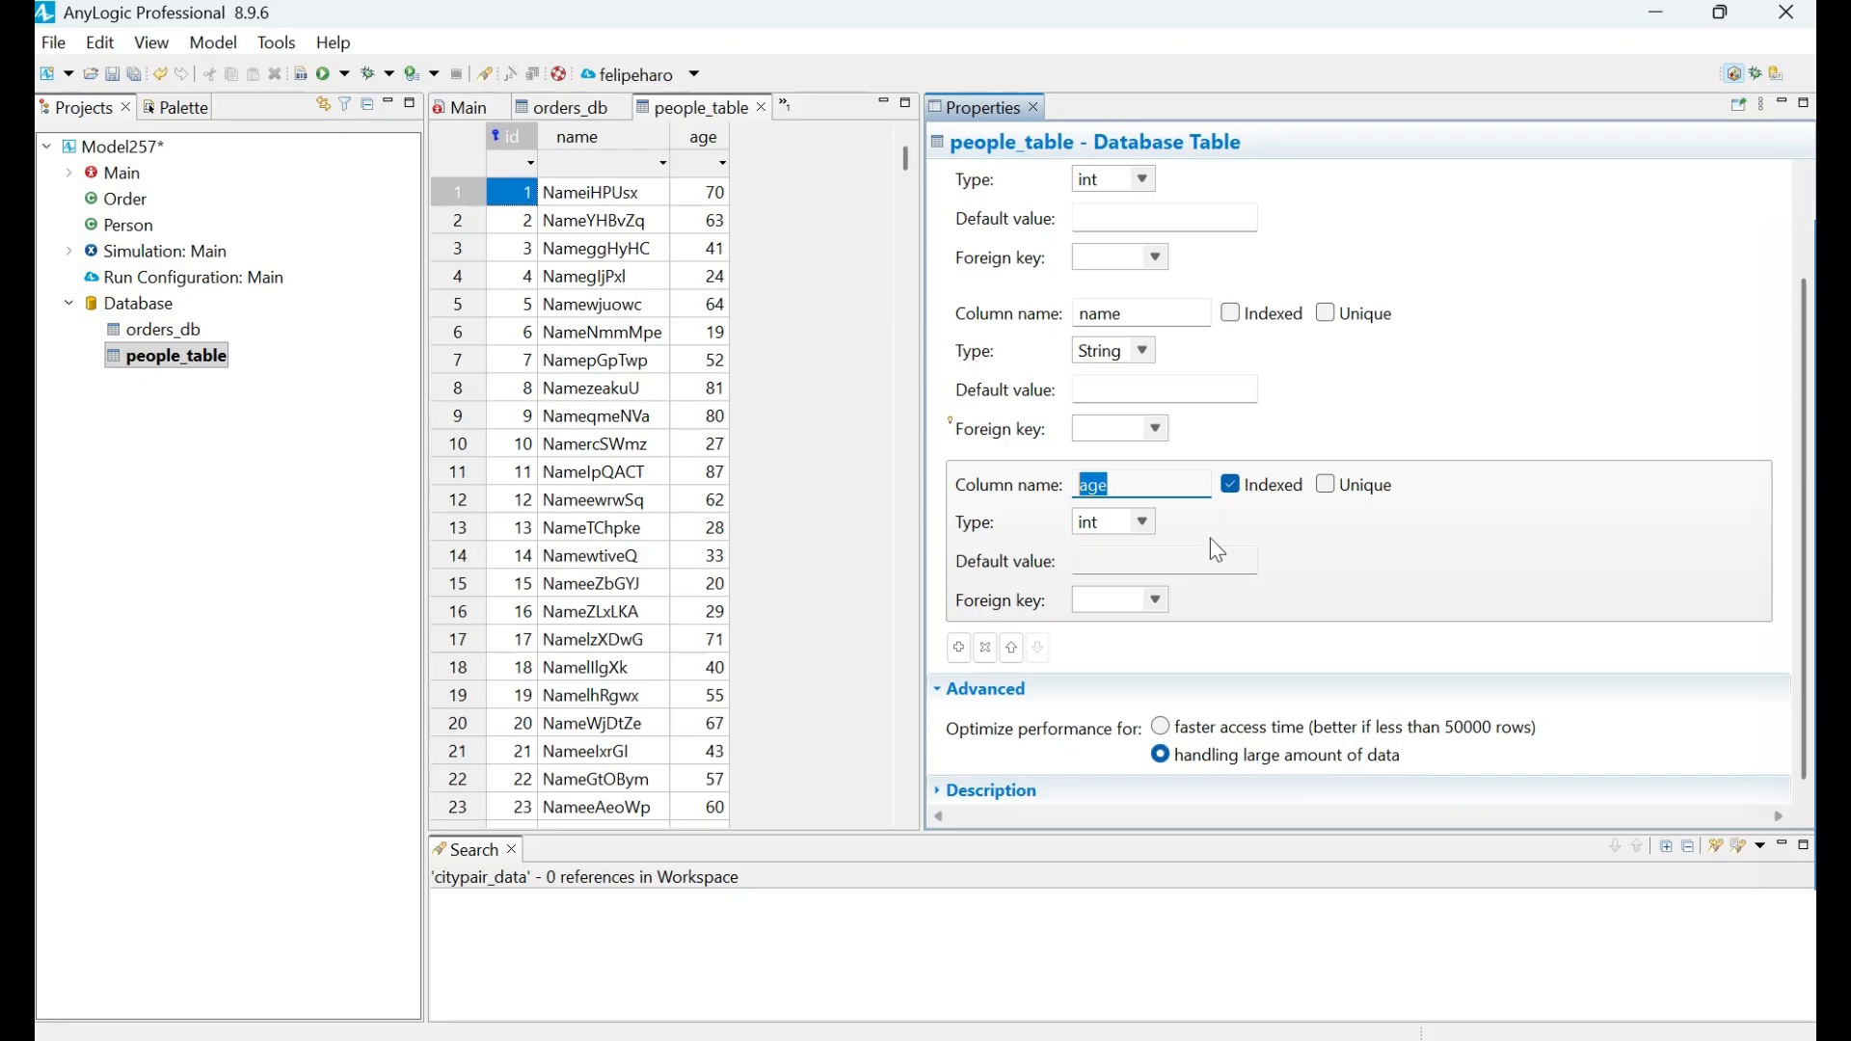
left_click(1164, 496)
left_click_drag(1119, 492, 1040, 494)
left_click(1214, 661)
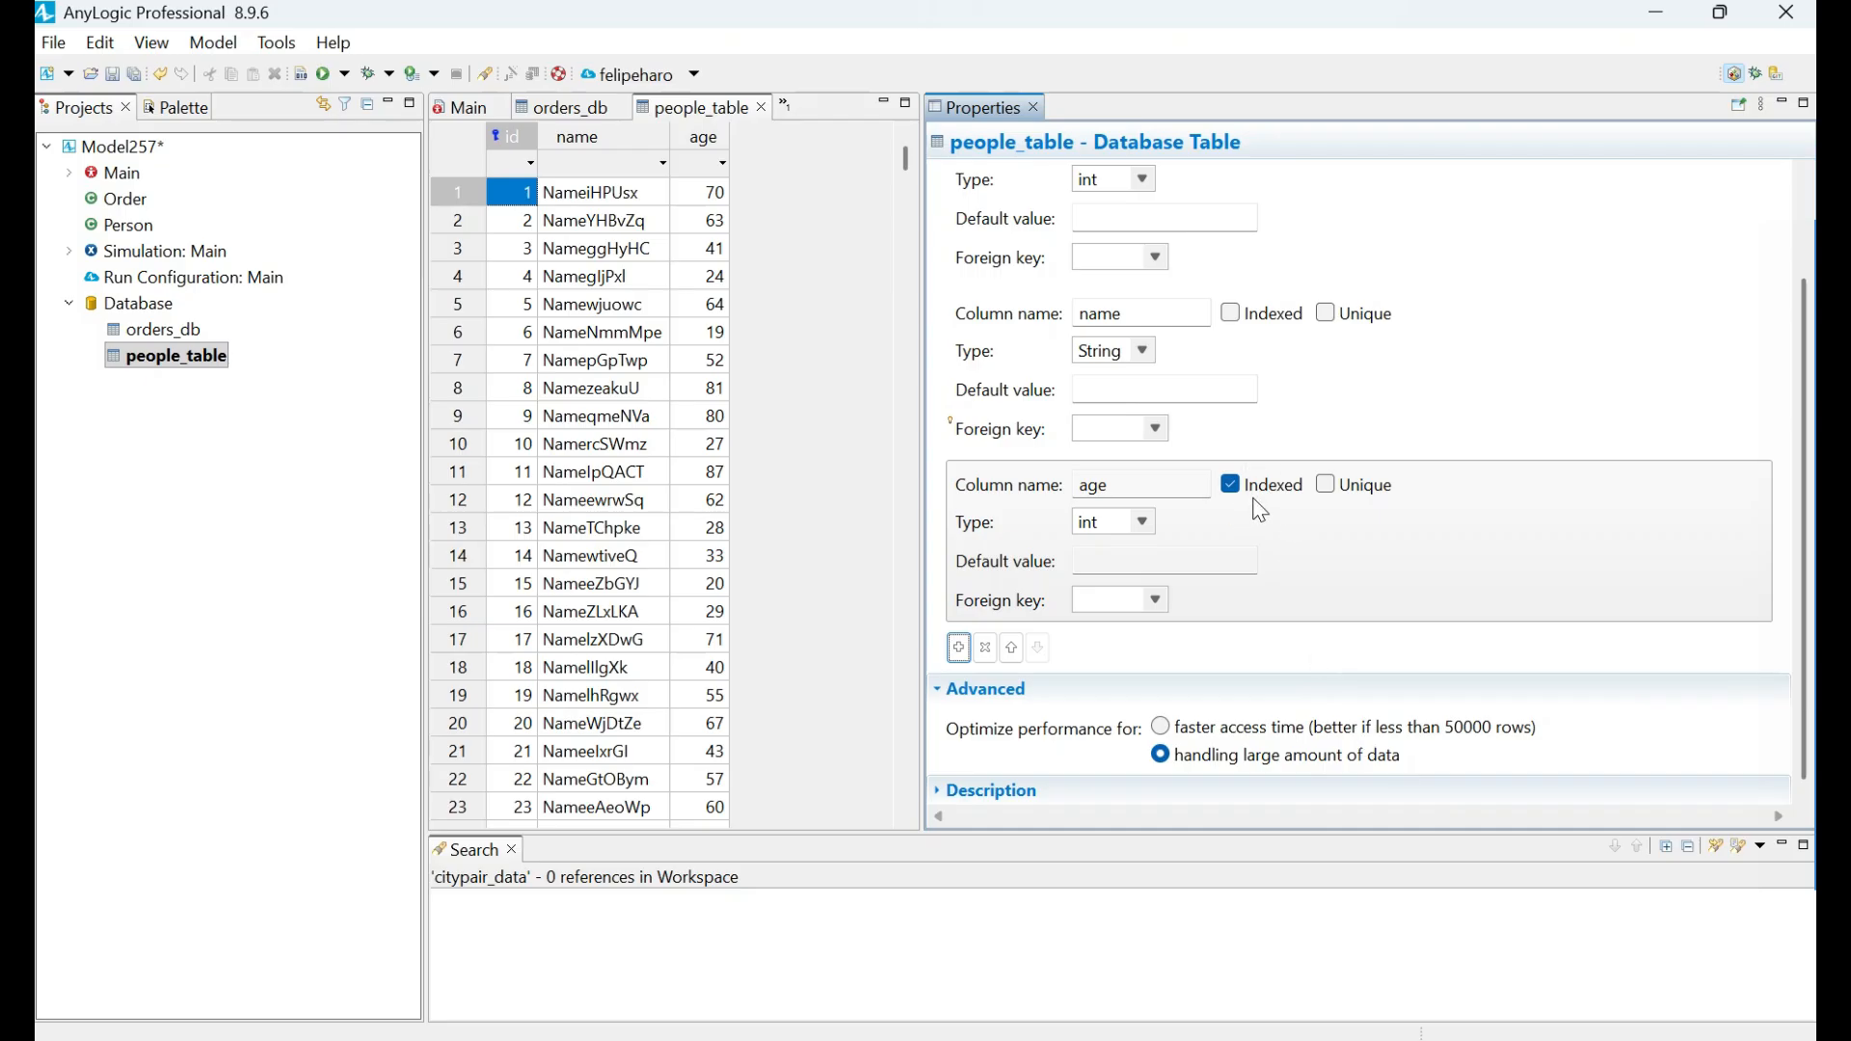
Examine Main's startup code that loads orders_db rows into the collection, and the fields of the Order class.
key("alt+Tab")
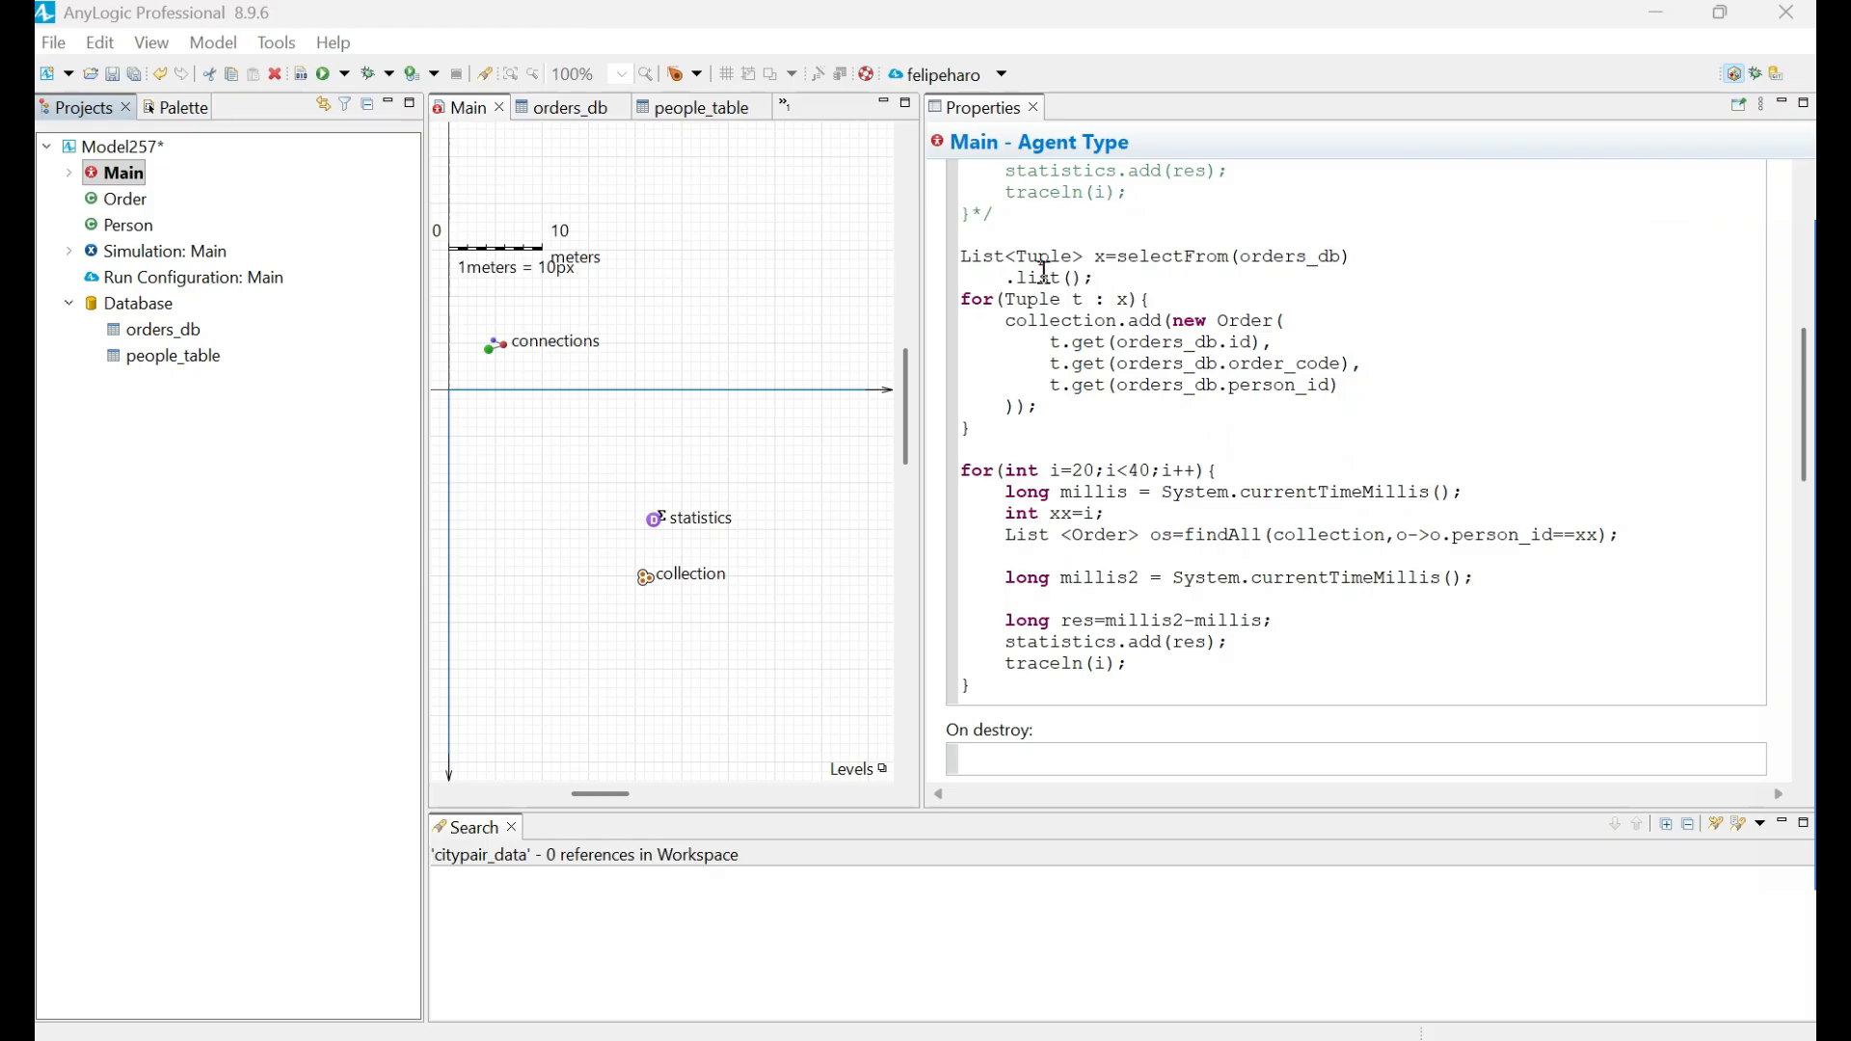
left_click_drag(1097, 279, 954, 255)
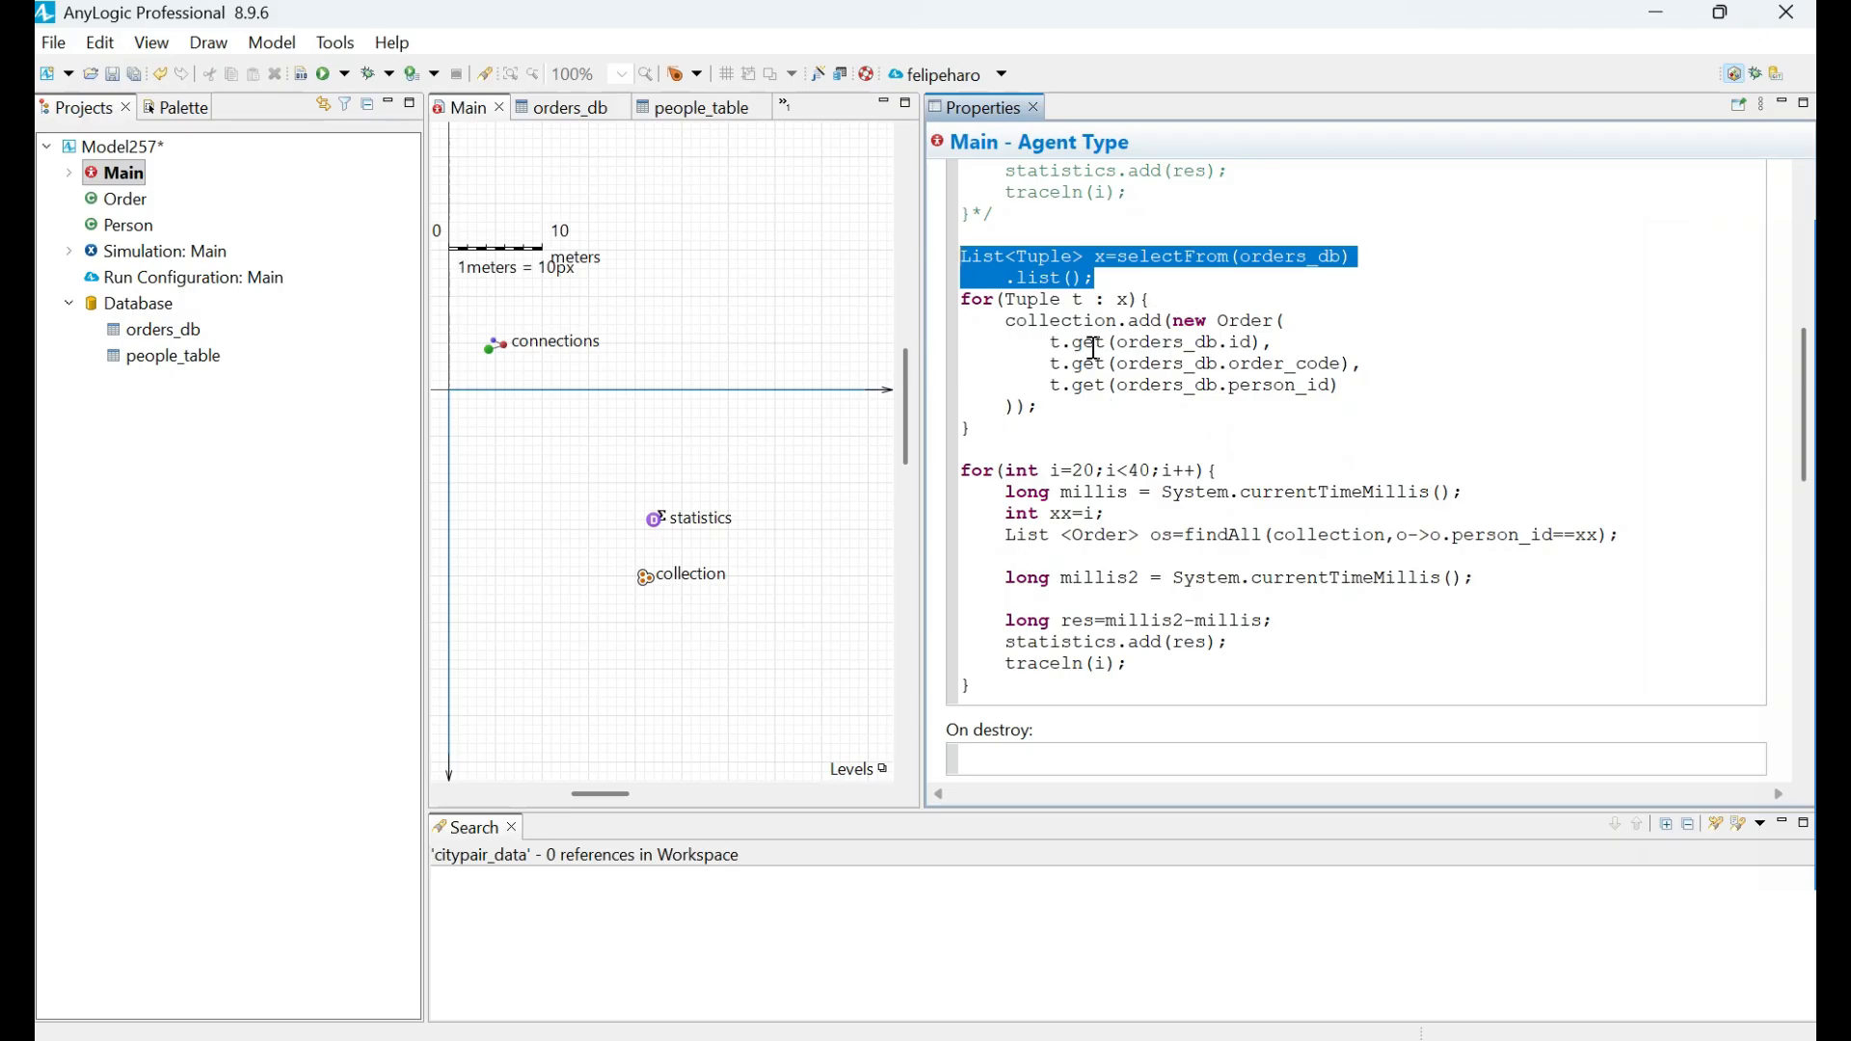
left_click_drag(1006, 318, 1236, 406)
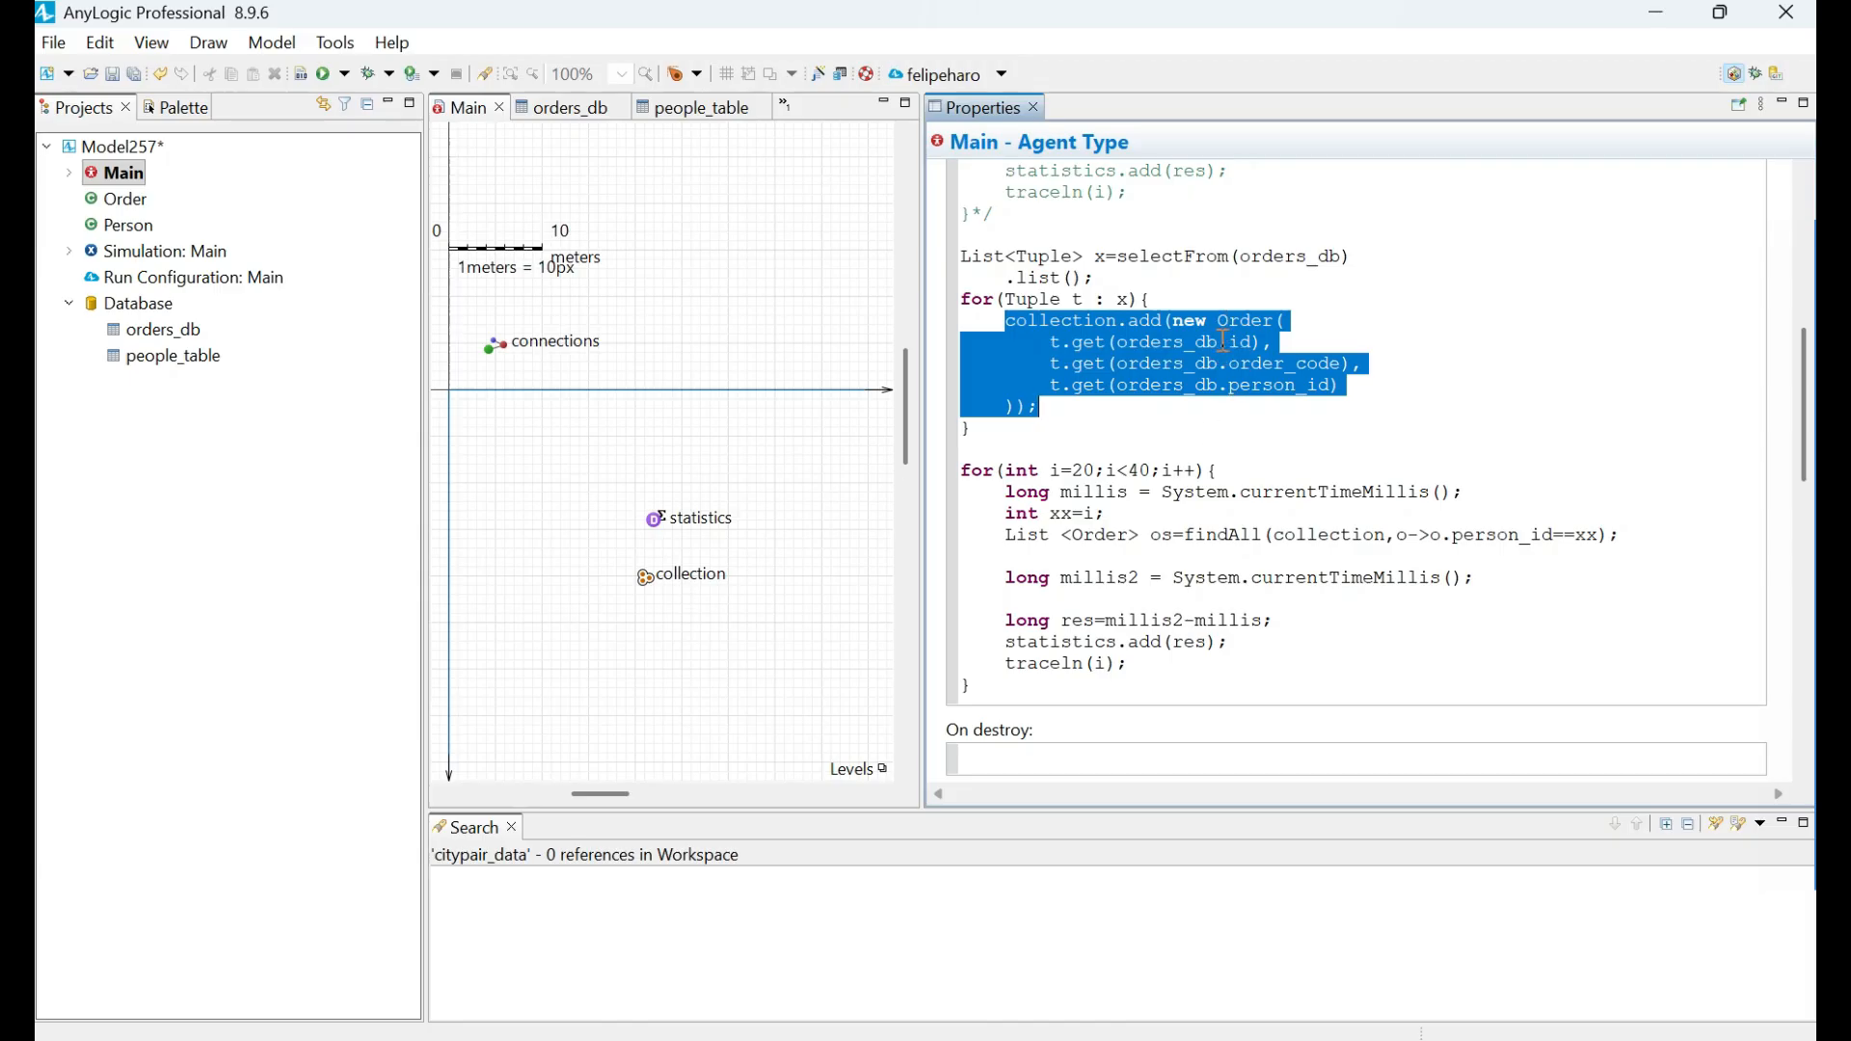
double_click(124, 198)
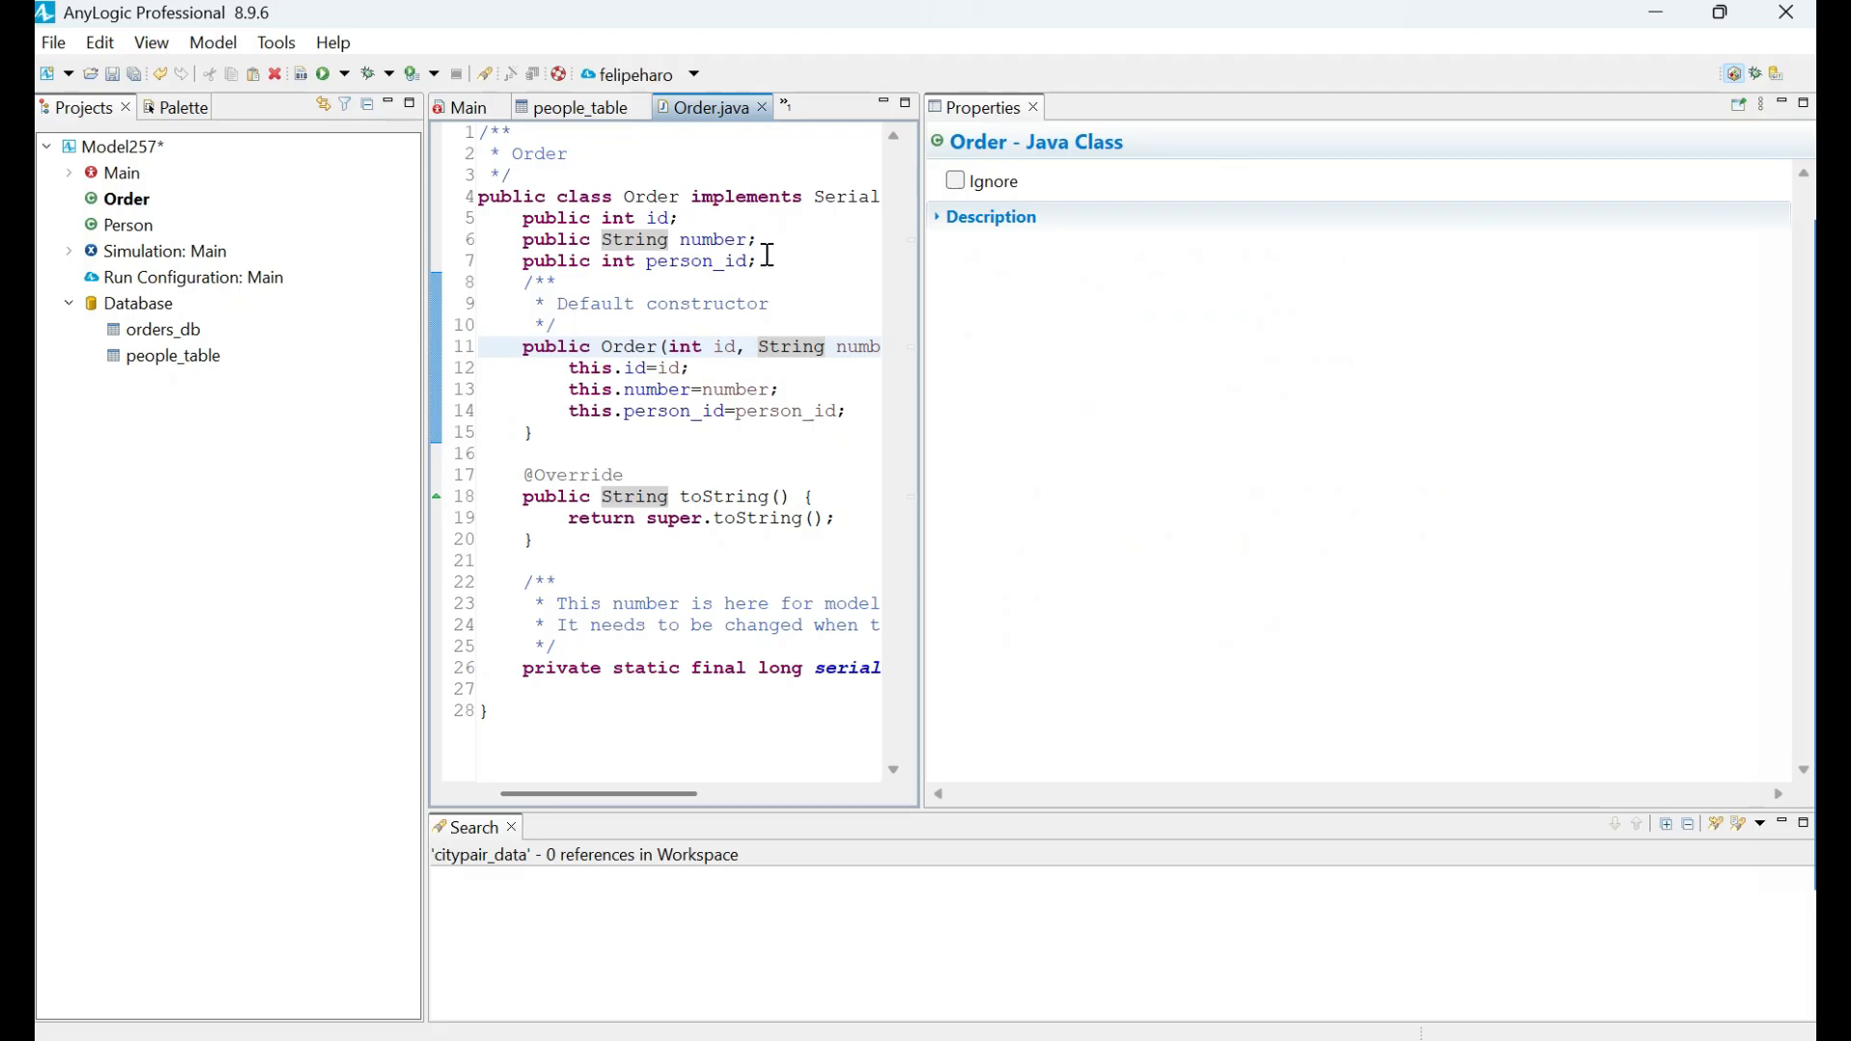
double_click(644, 261)
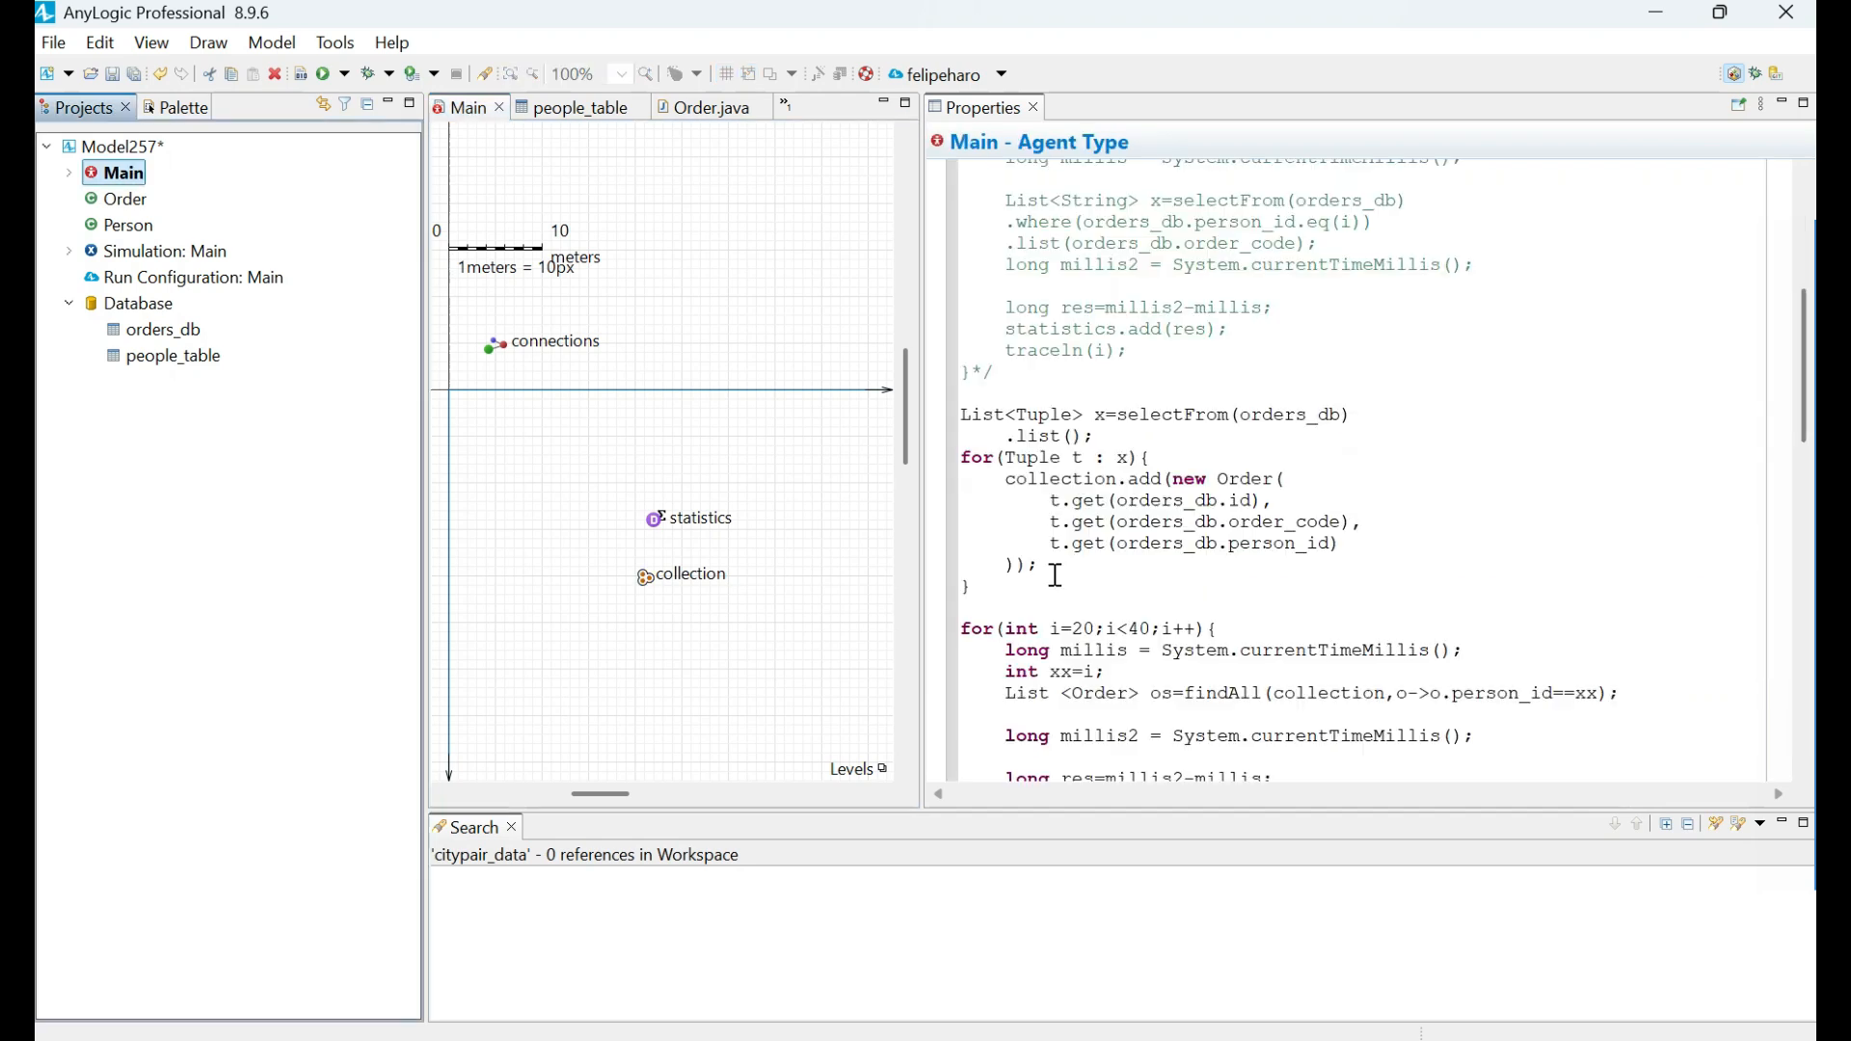
Return to Main's startup code and examine how findAll searches the collection for orders by person_id.
left_click_drag(1003, 590, 1132, 482)
left_click(1039, 488)
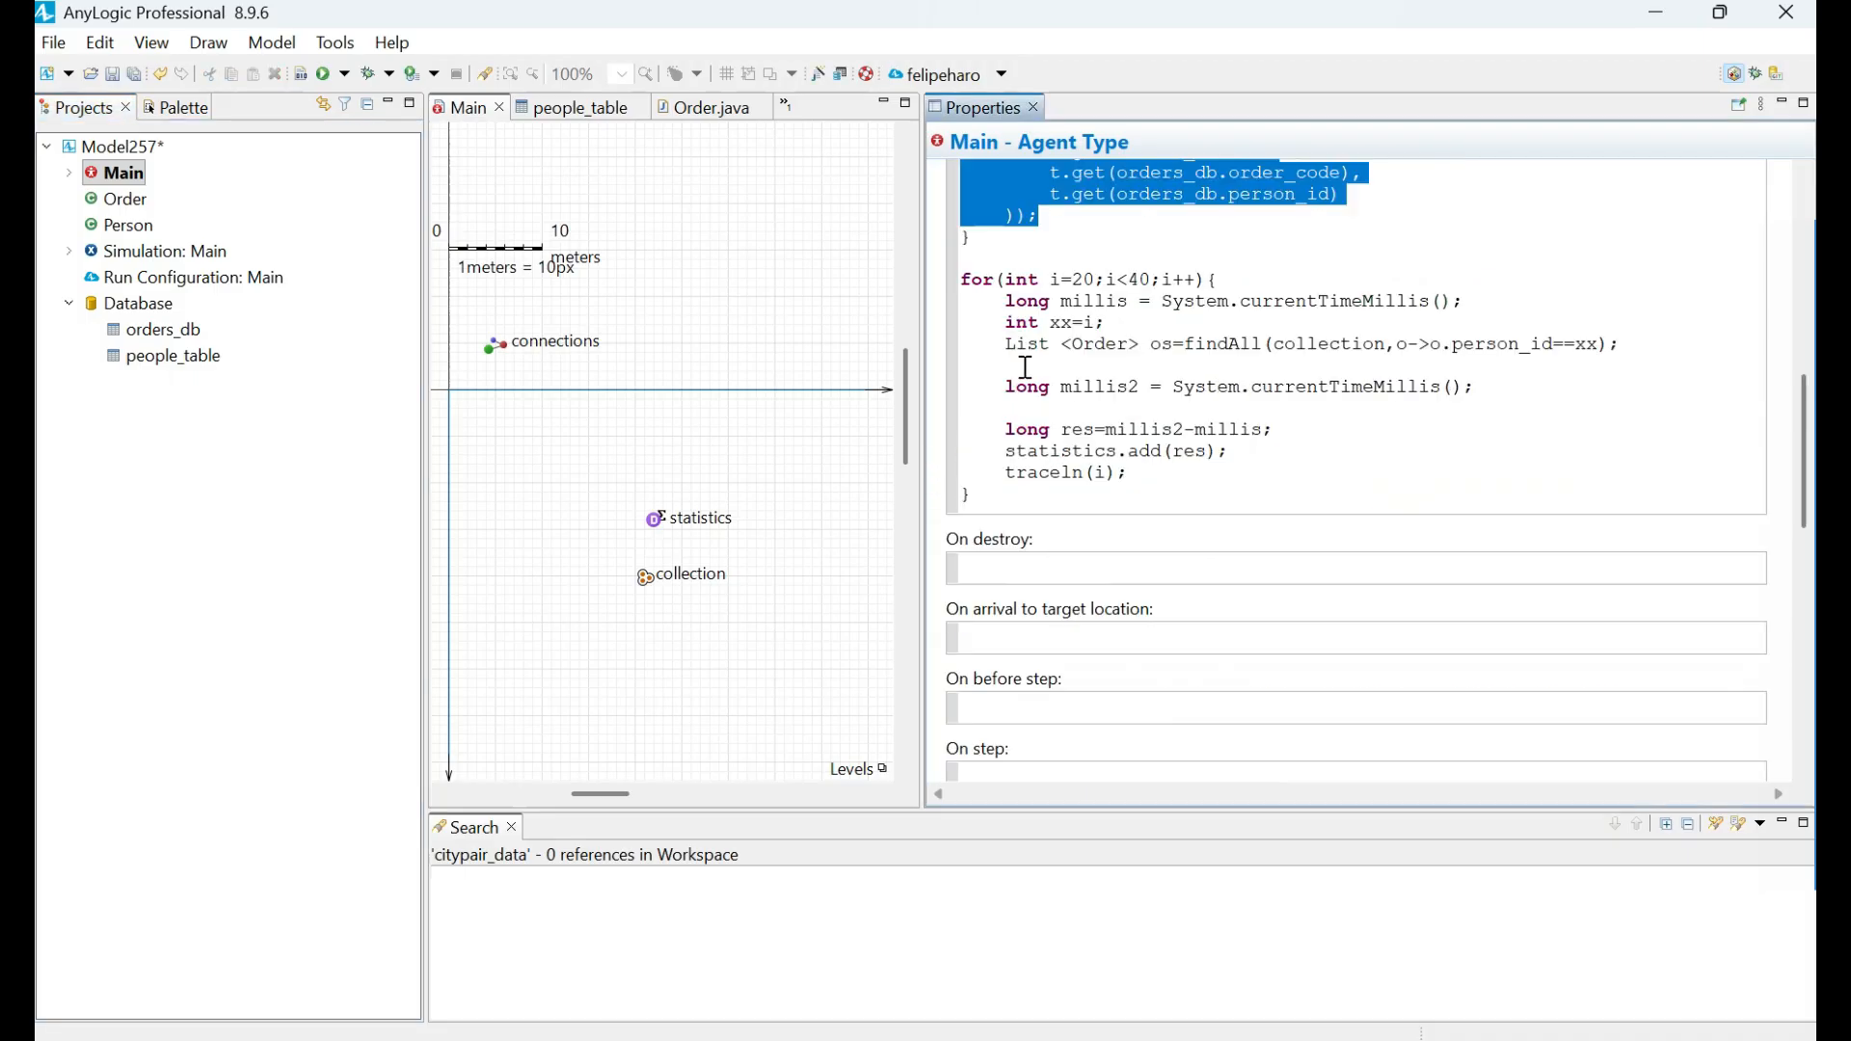
left_click_drag(1003, 344, 1663, 344)
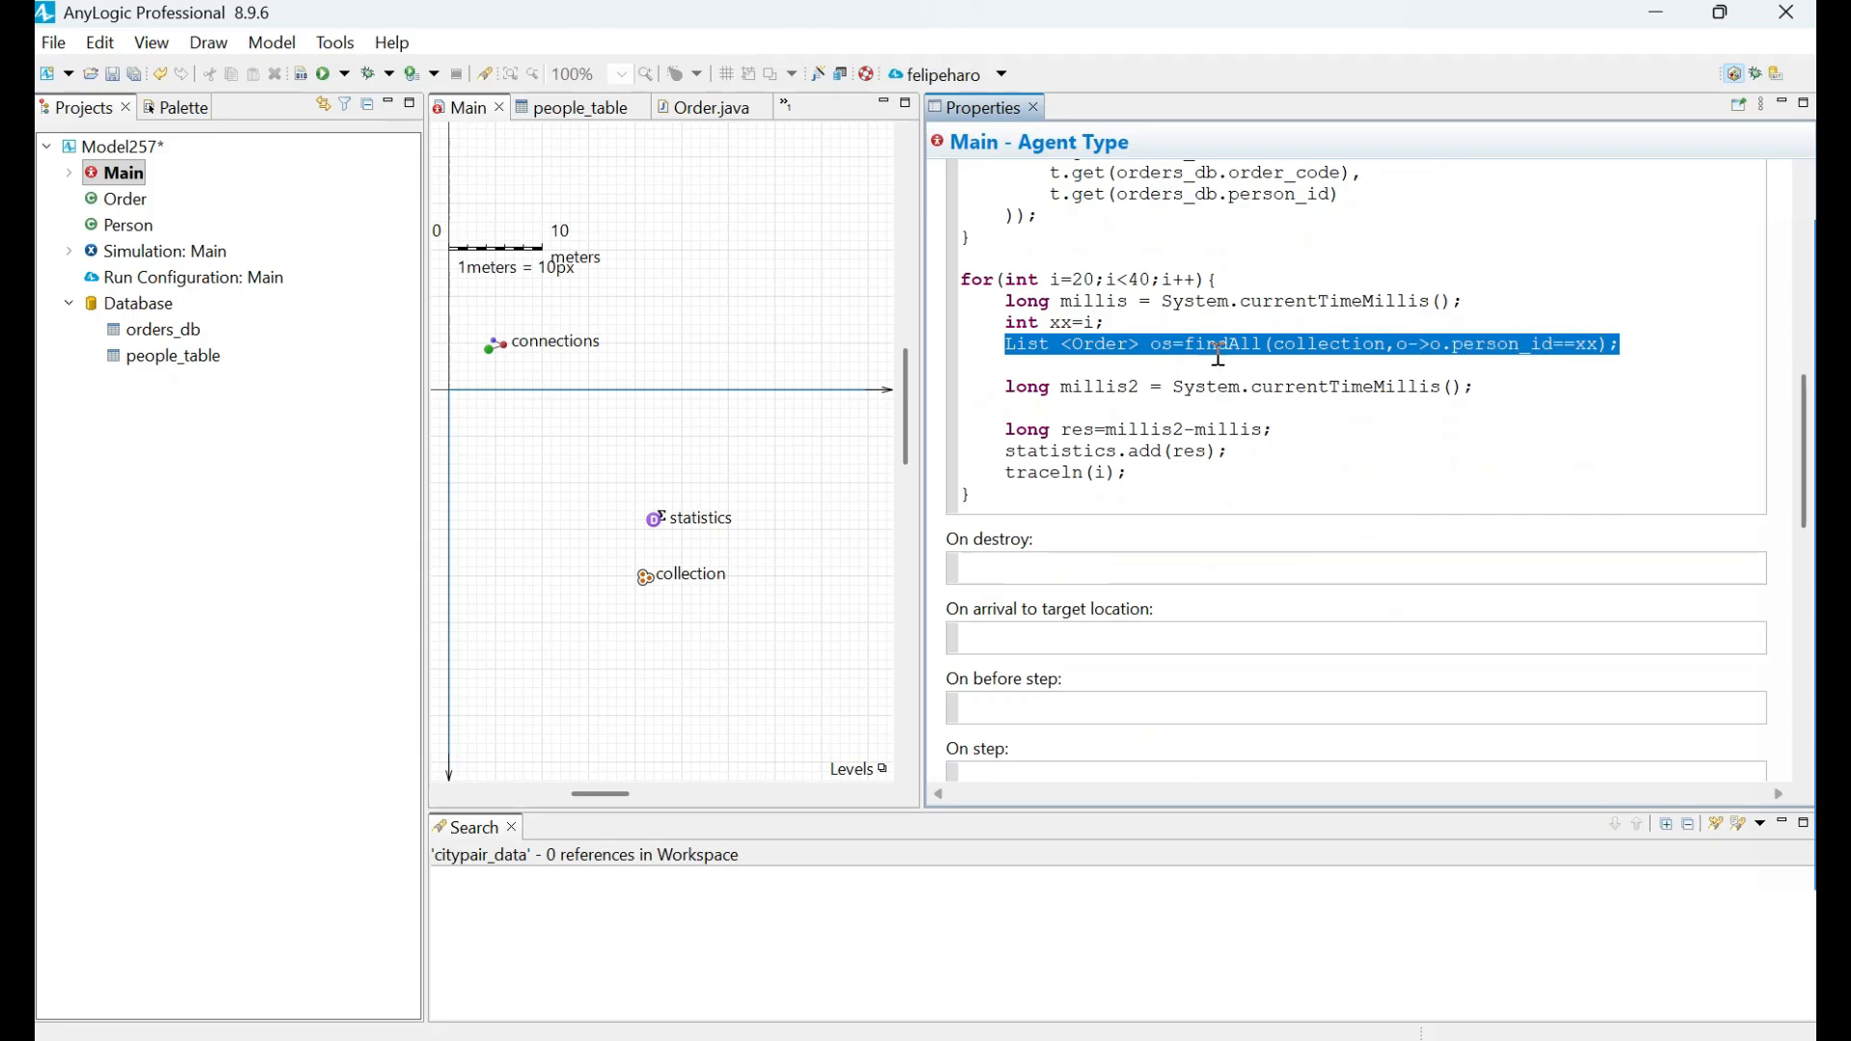
left_click(1189, 343)
left_click_drag(1185, 344, 1264, 339)
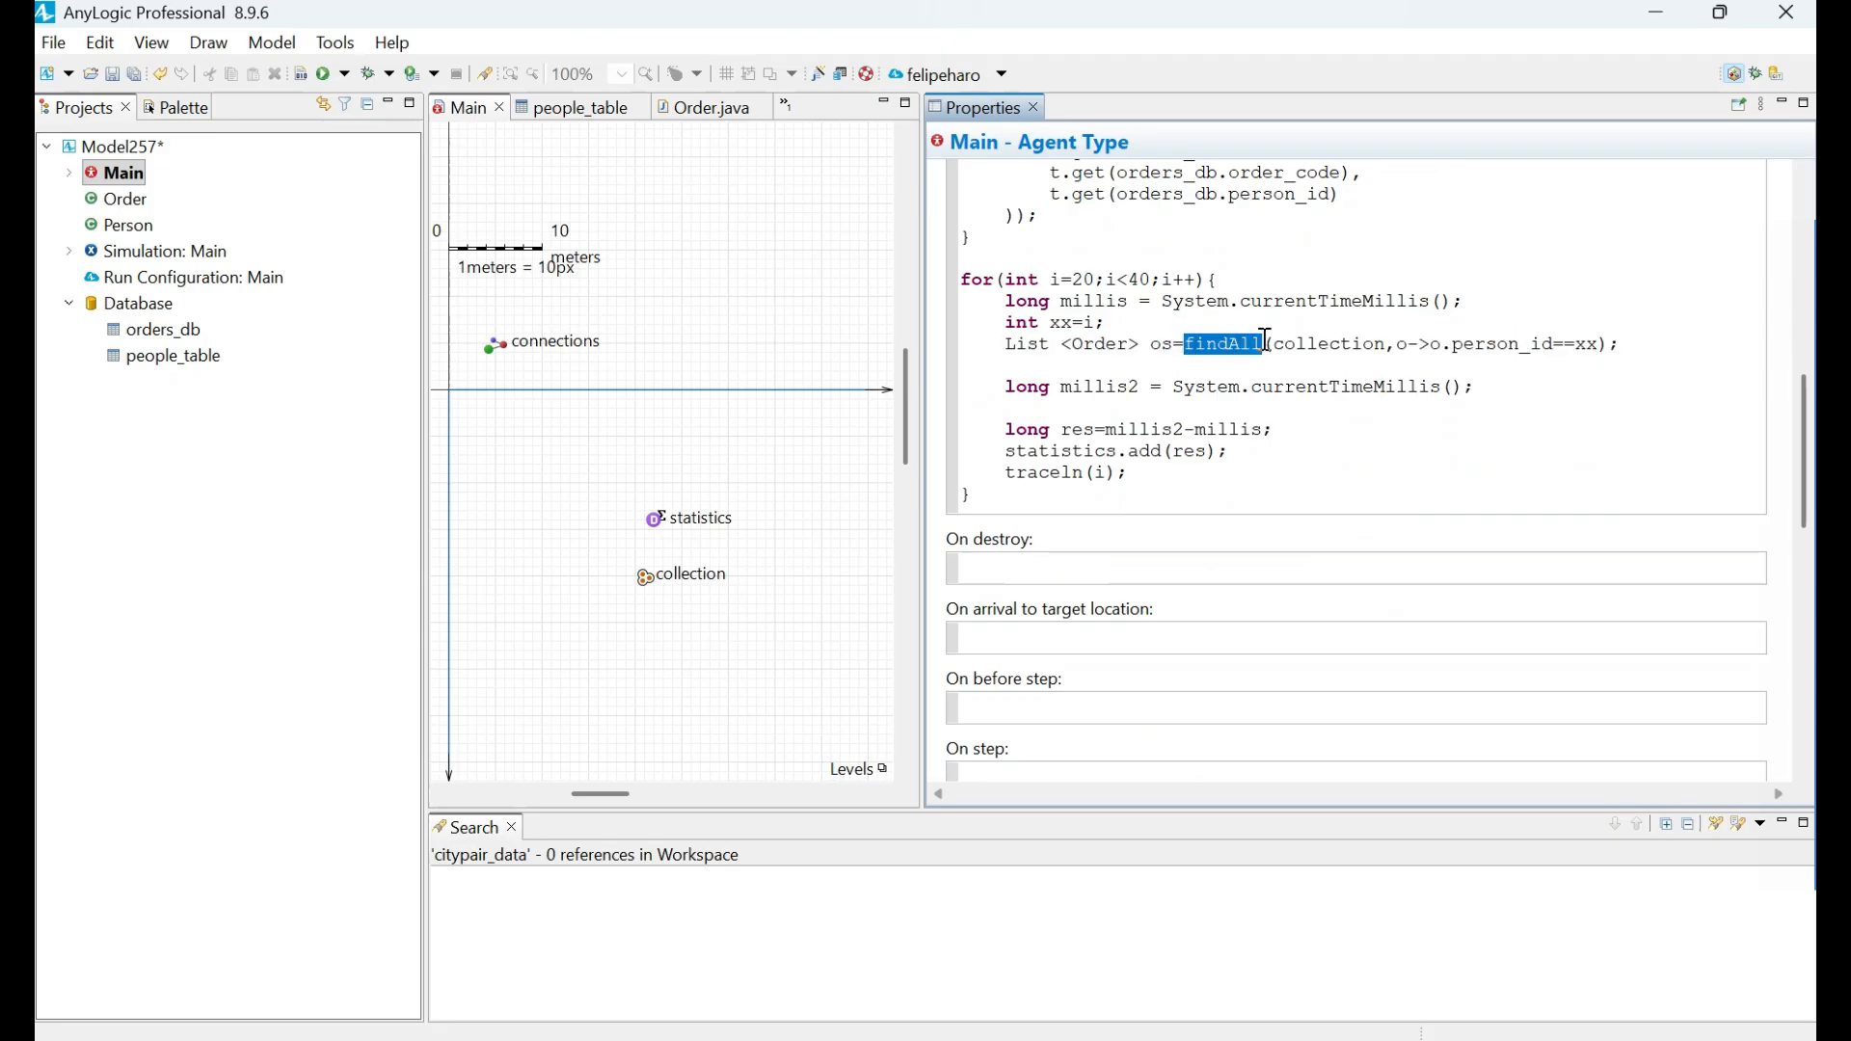
left_click_drag(1003, 344, 1639, 347)
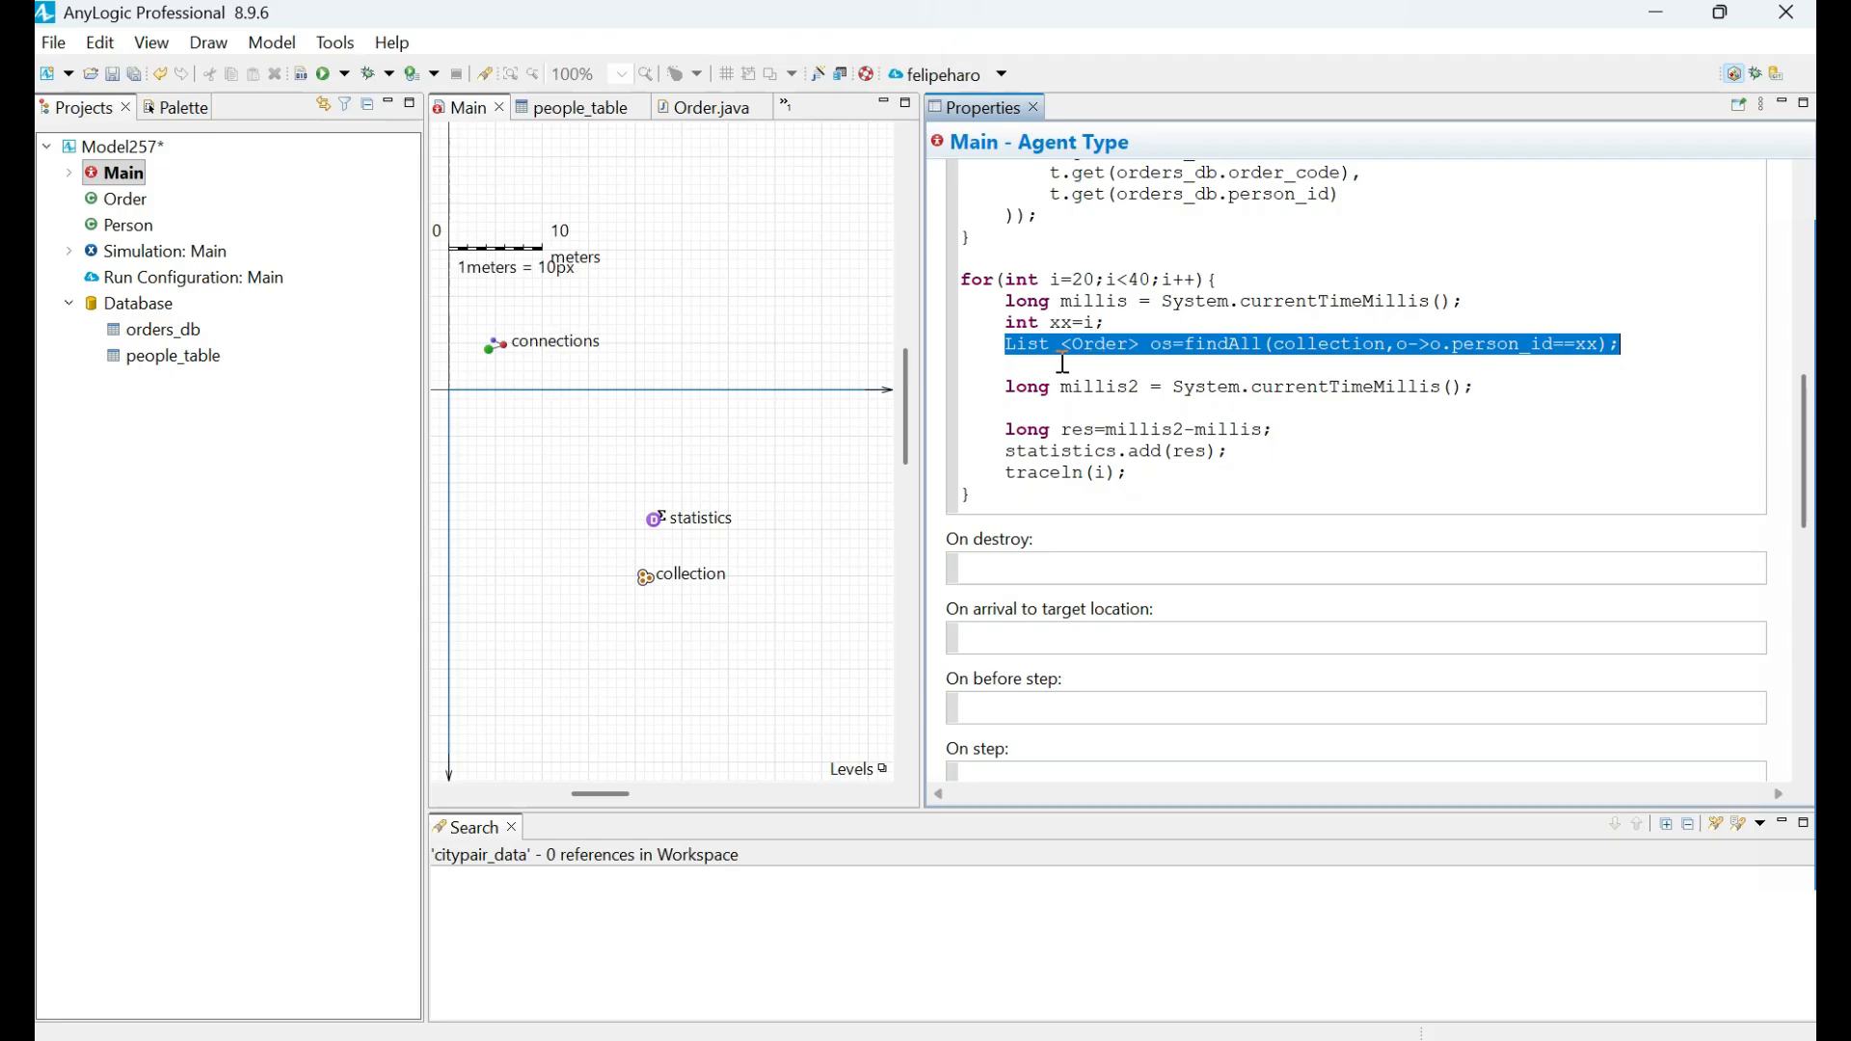
Examine the findAll line in the timing loop of Main's startup code, along with the loop above it that fills the collection.
left_click(1010, 344)
left_click_drag(1006, 343, 1690, 334)
left_click(1413, 458)
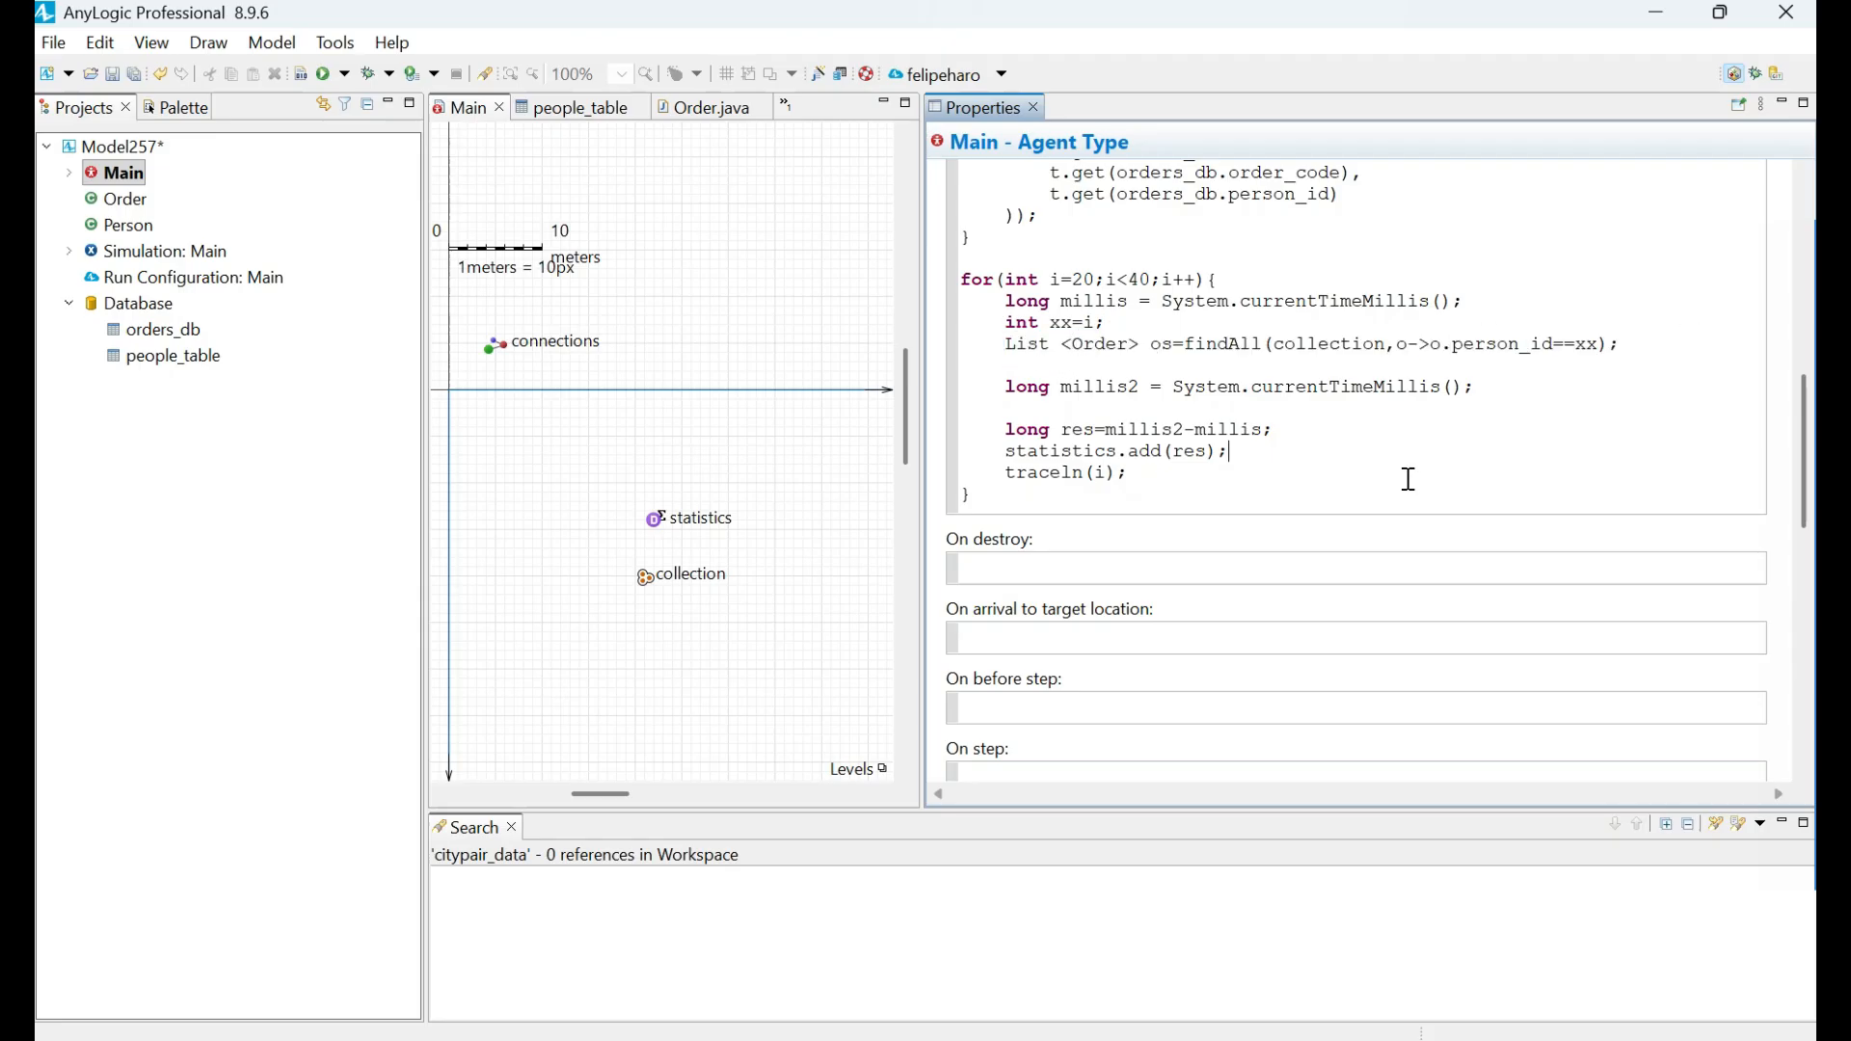
scroll(1243, 424, "up", 4)
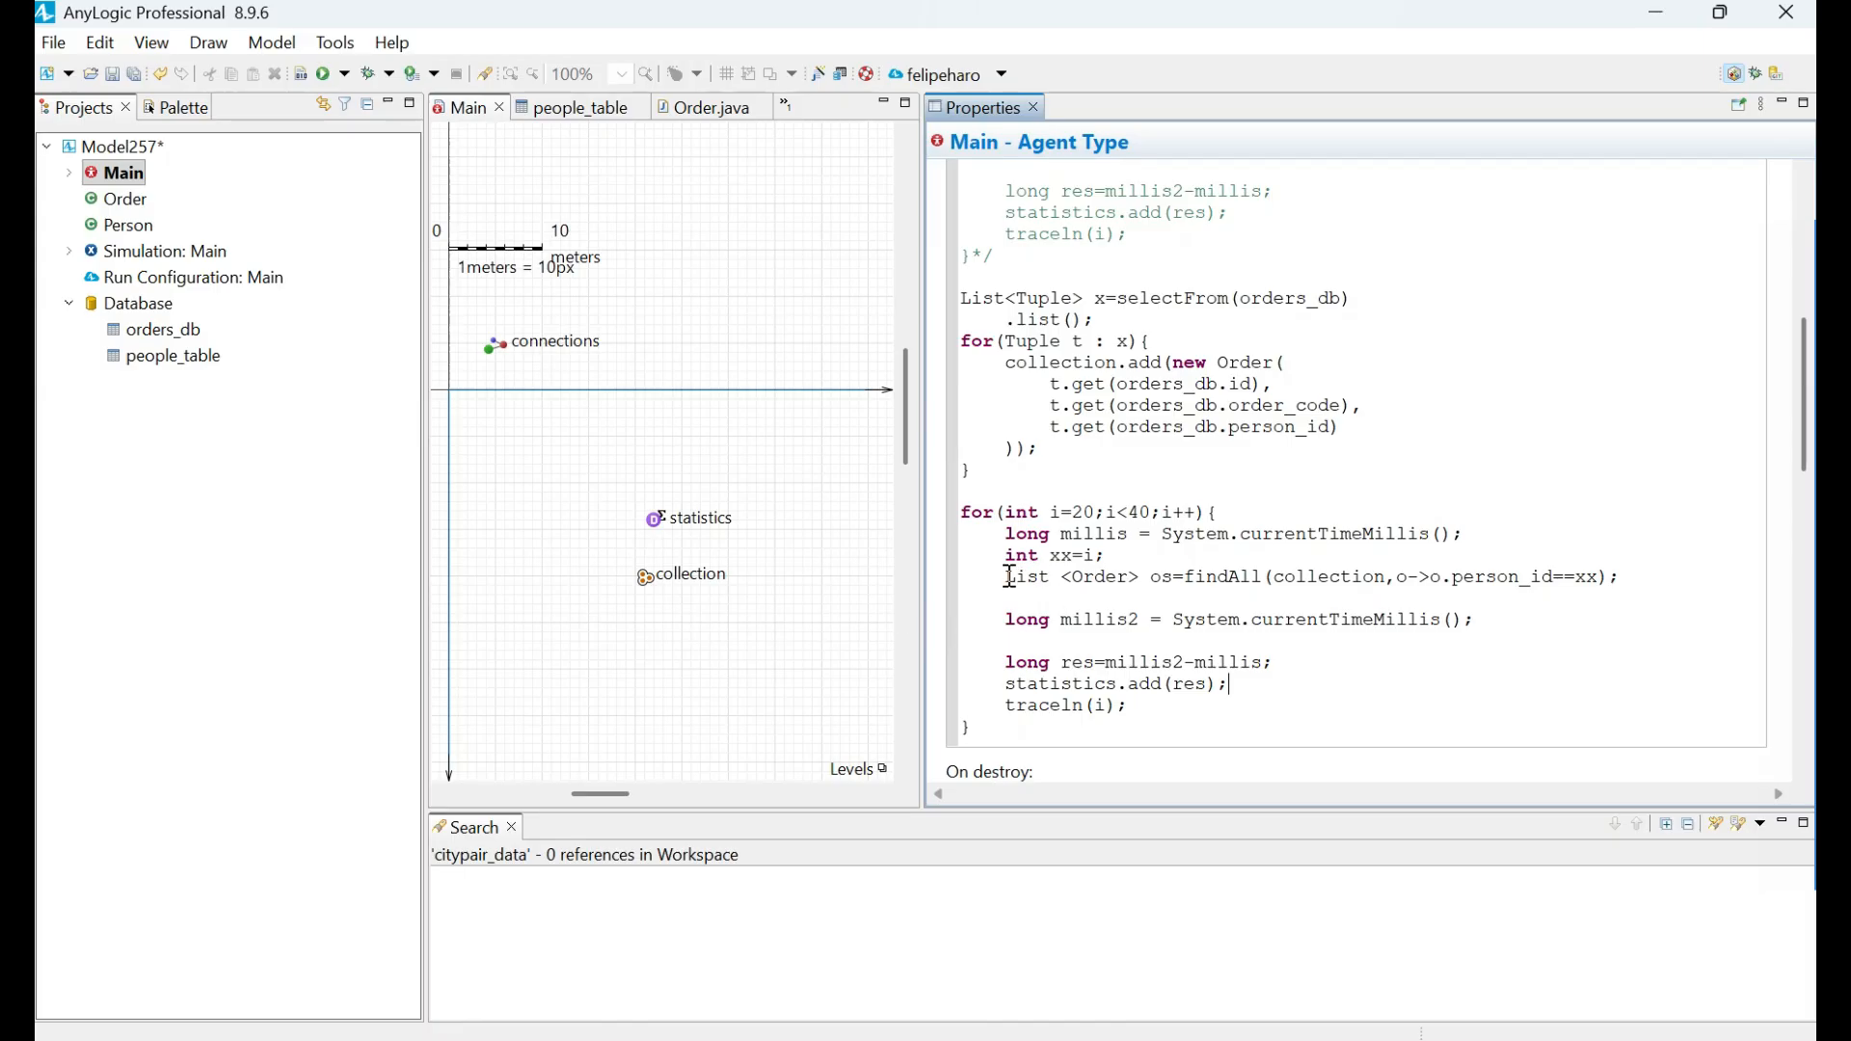
left_click_drag(1009, 577, 1622, 581)
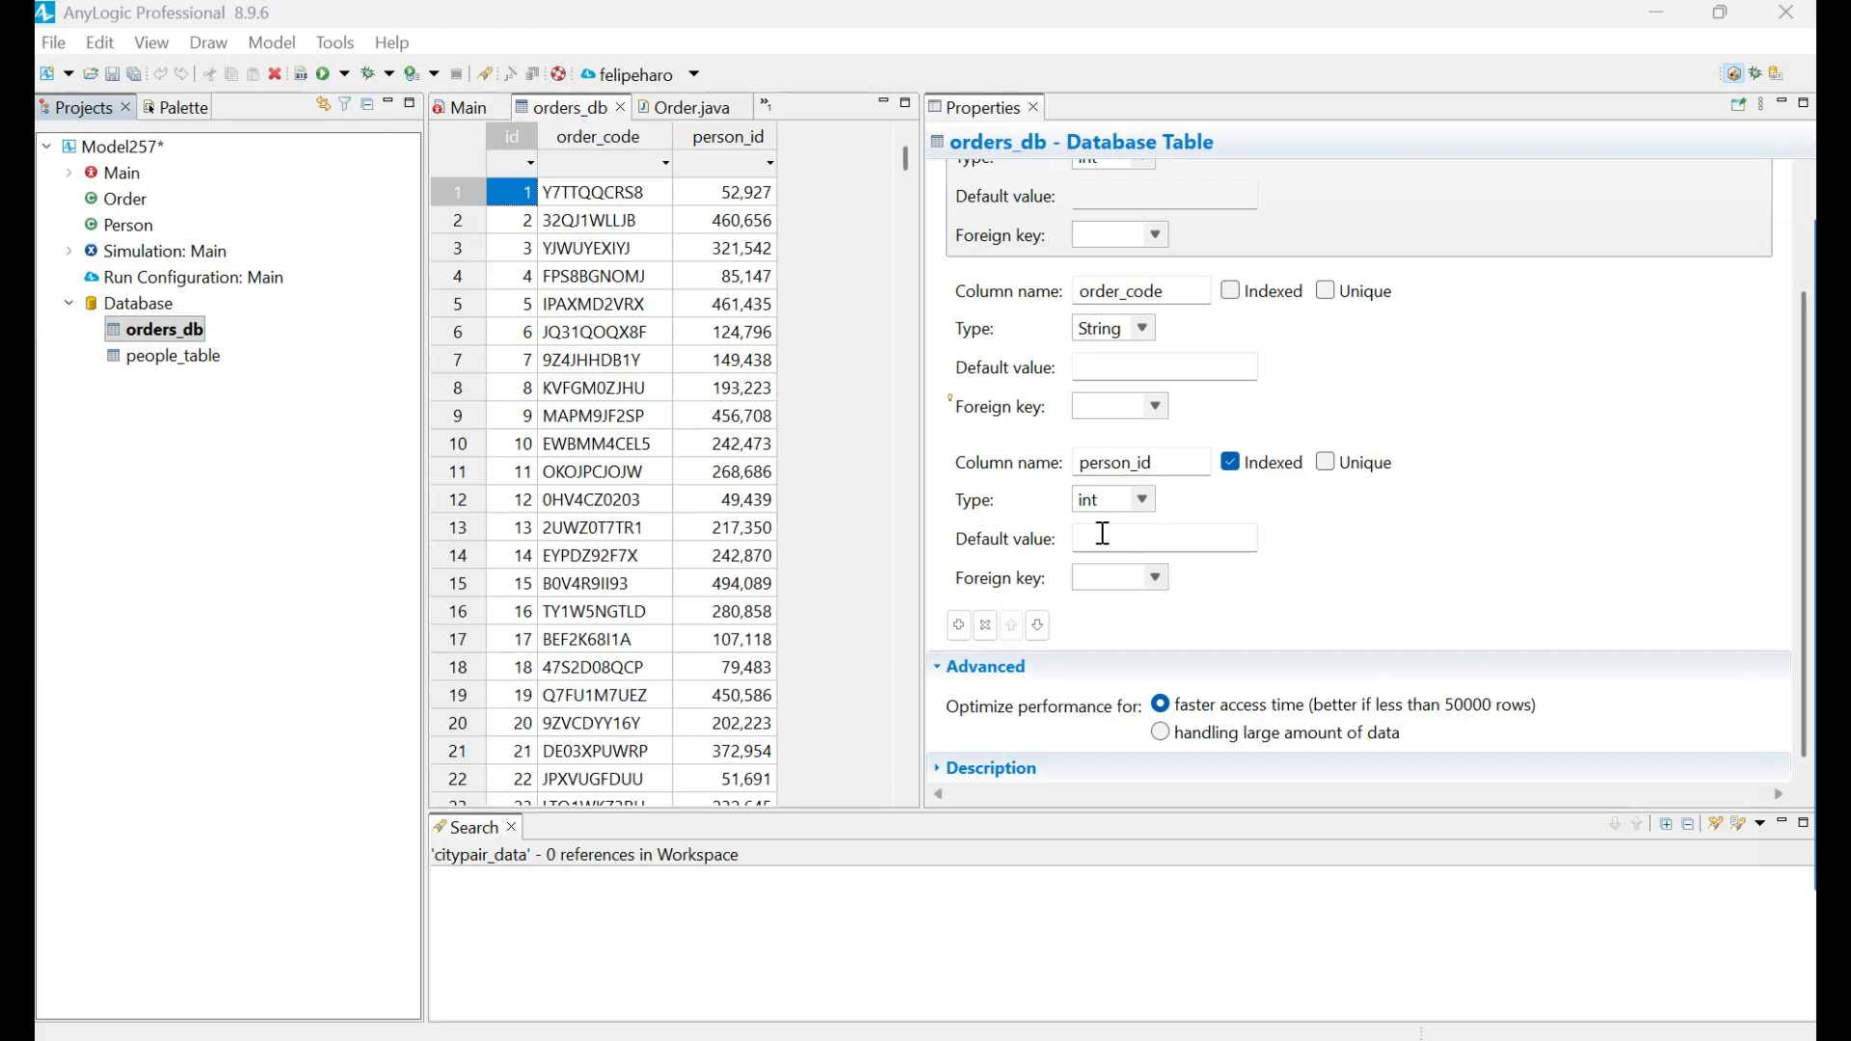
Review the orders_db table's column settings for indexing, uniqueness and foreign keys, and its performance optimization options.
left_click(1574, 519)
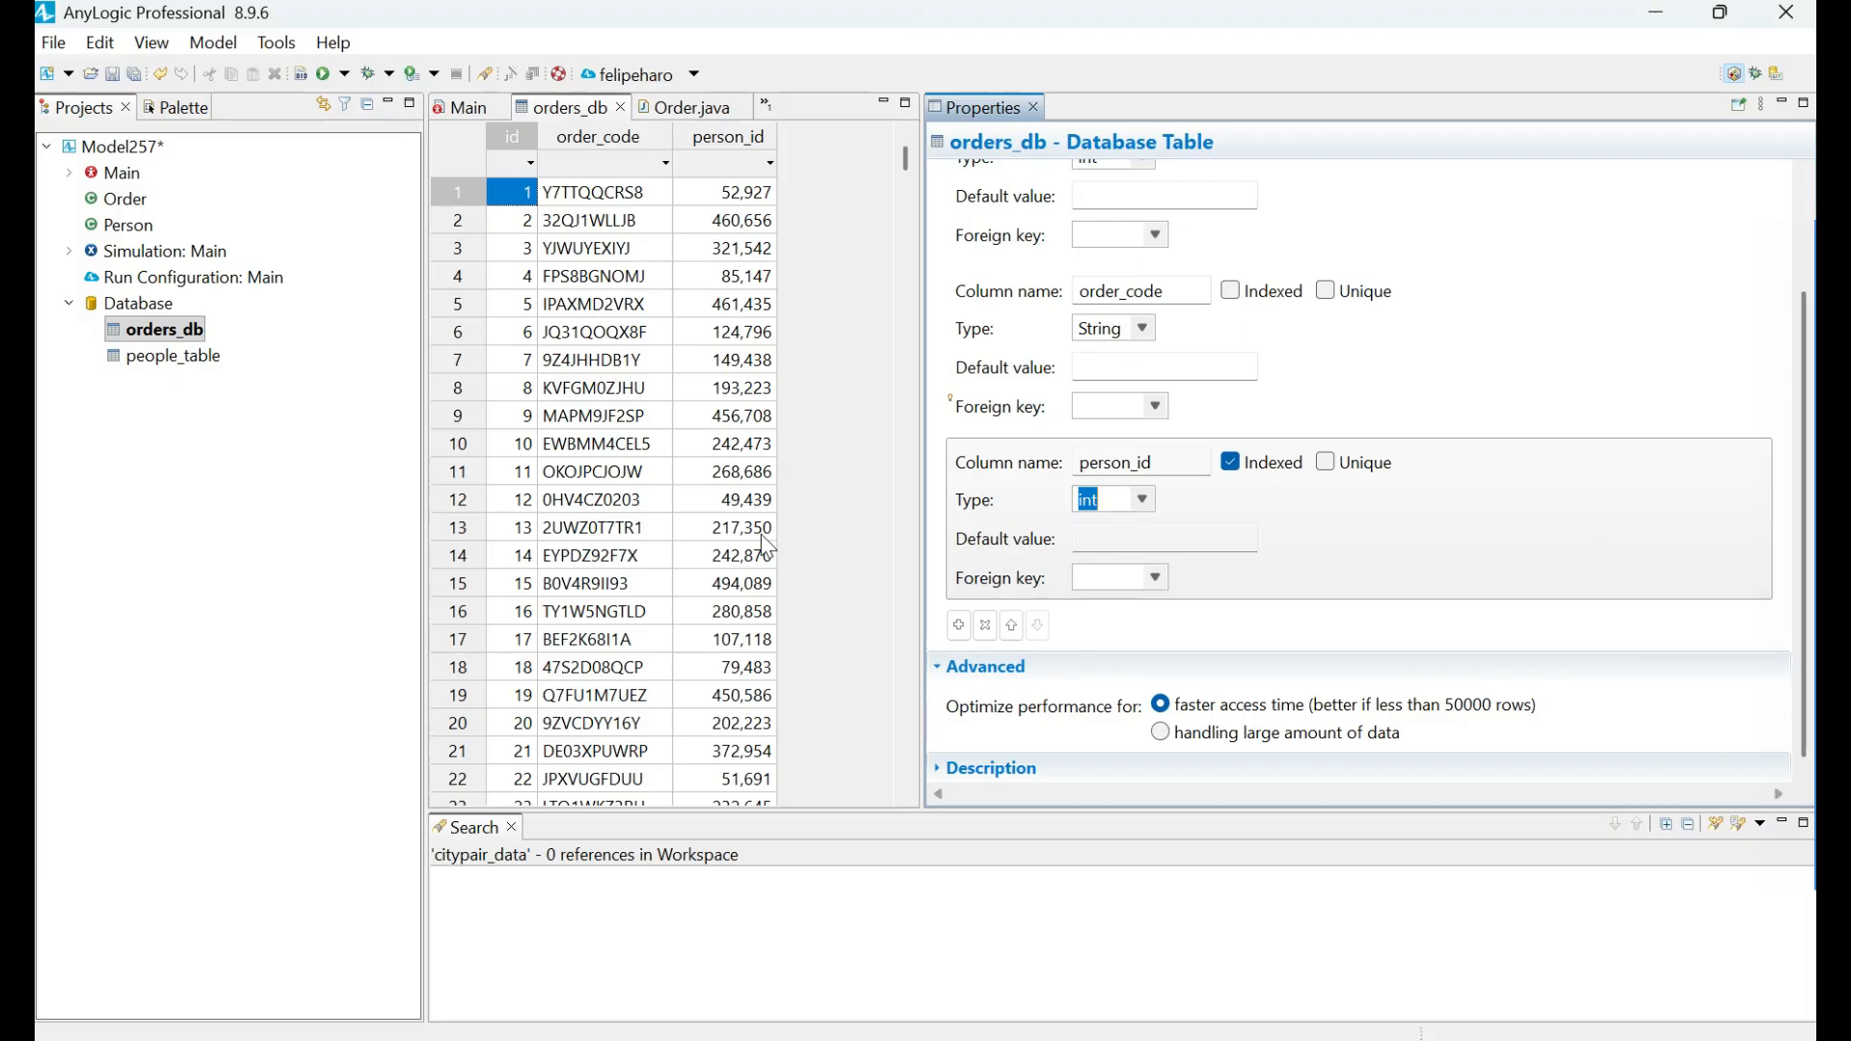
left_click(1608, 401)
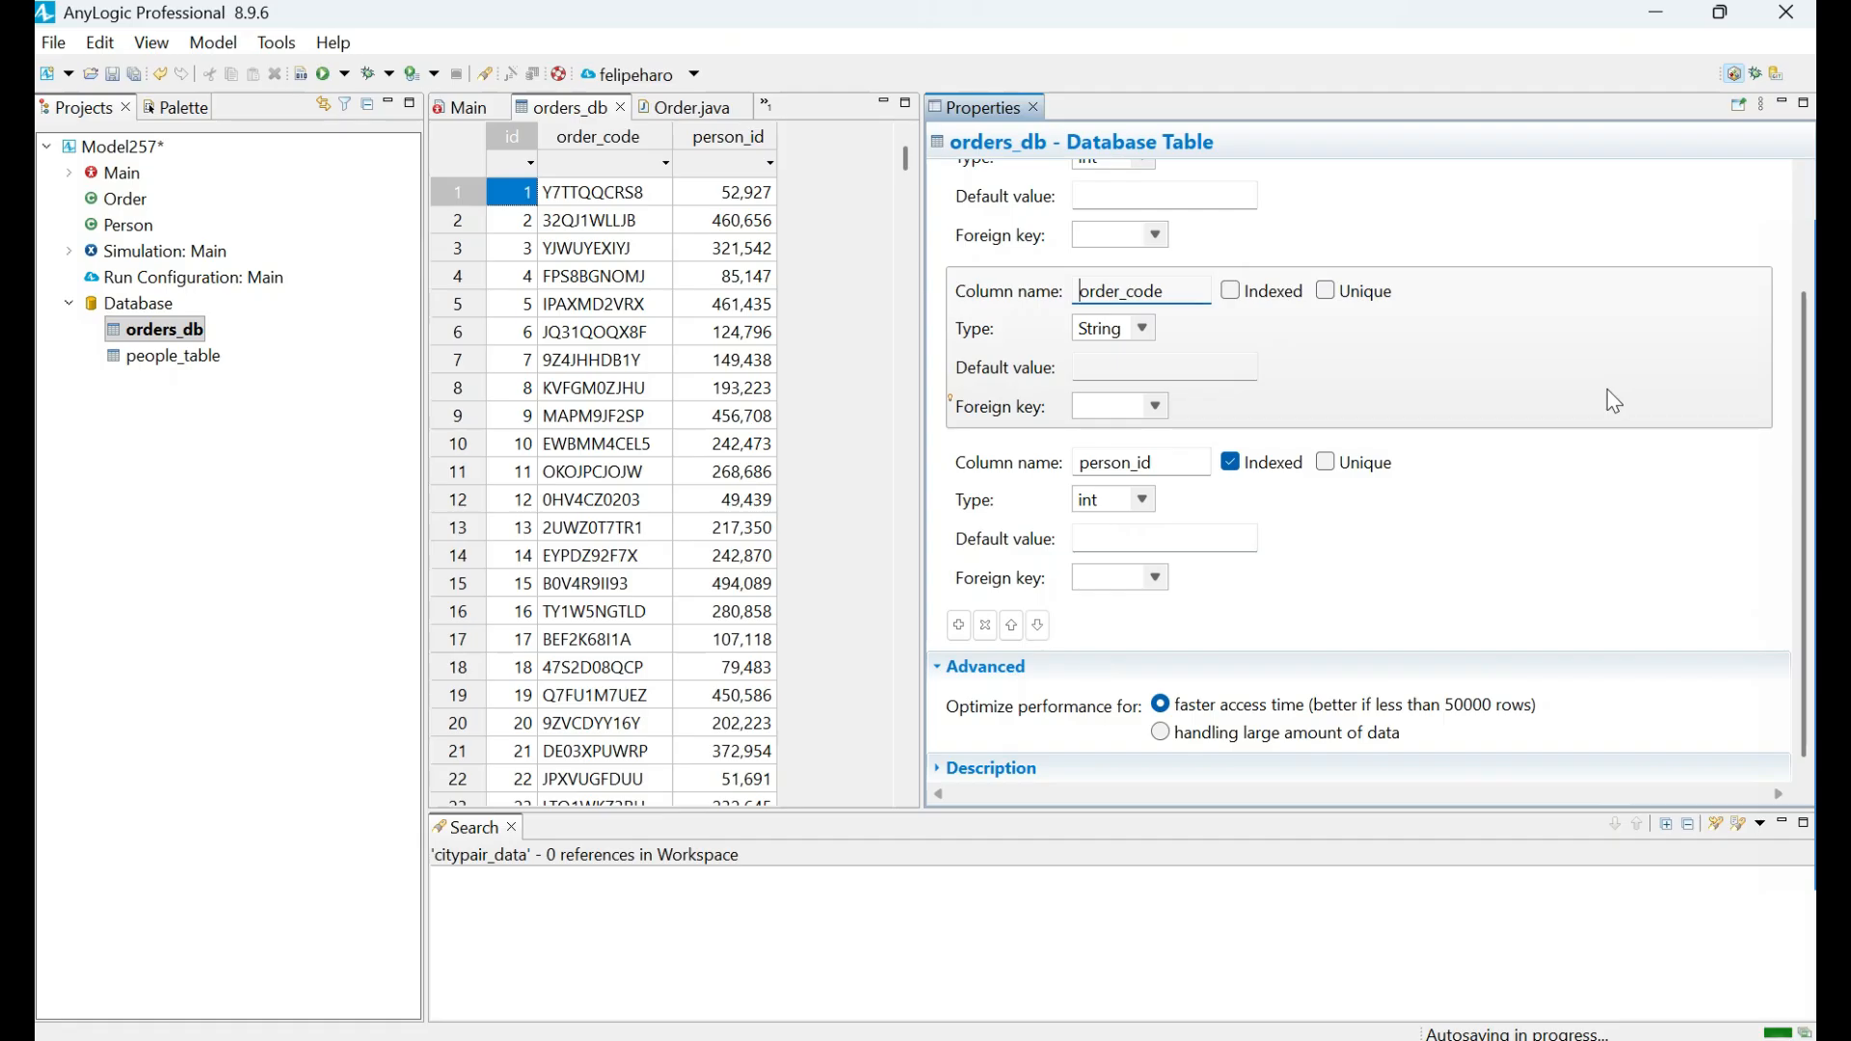
scroll(1547, 474, "up", 3)
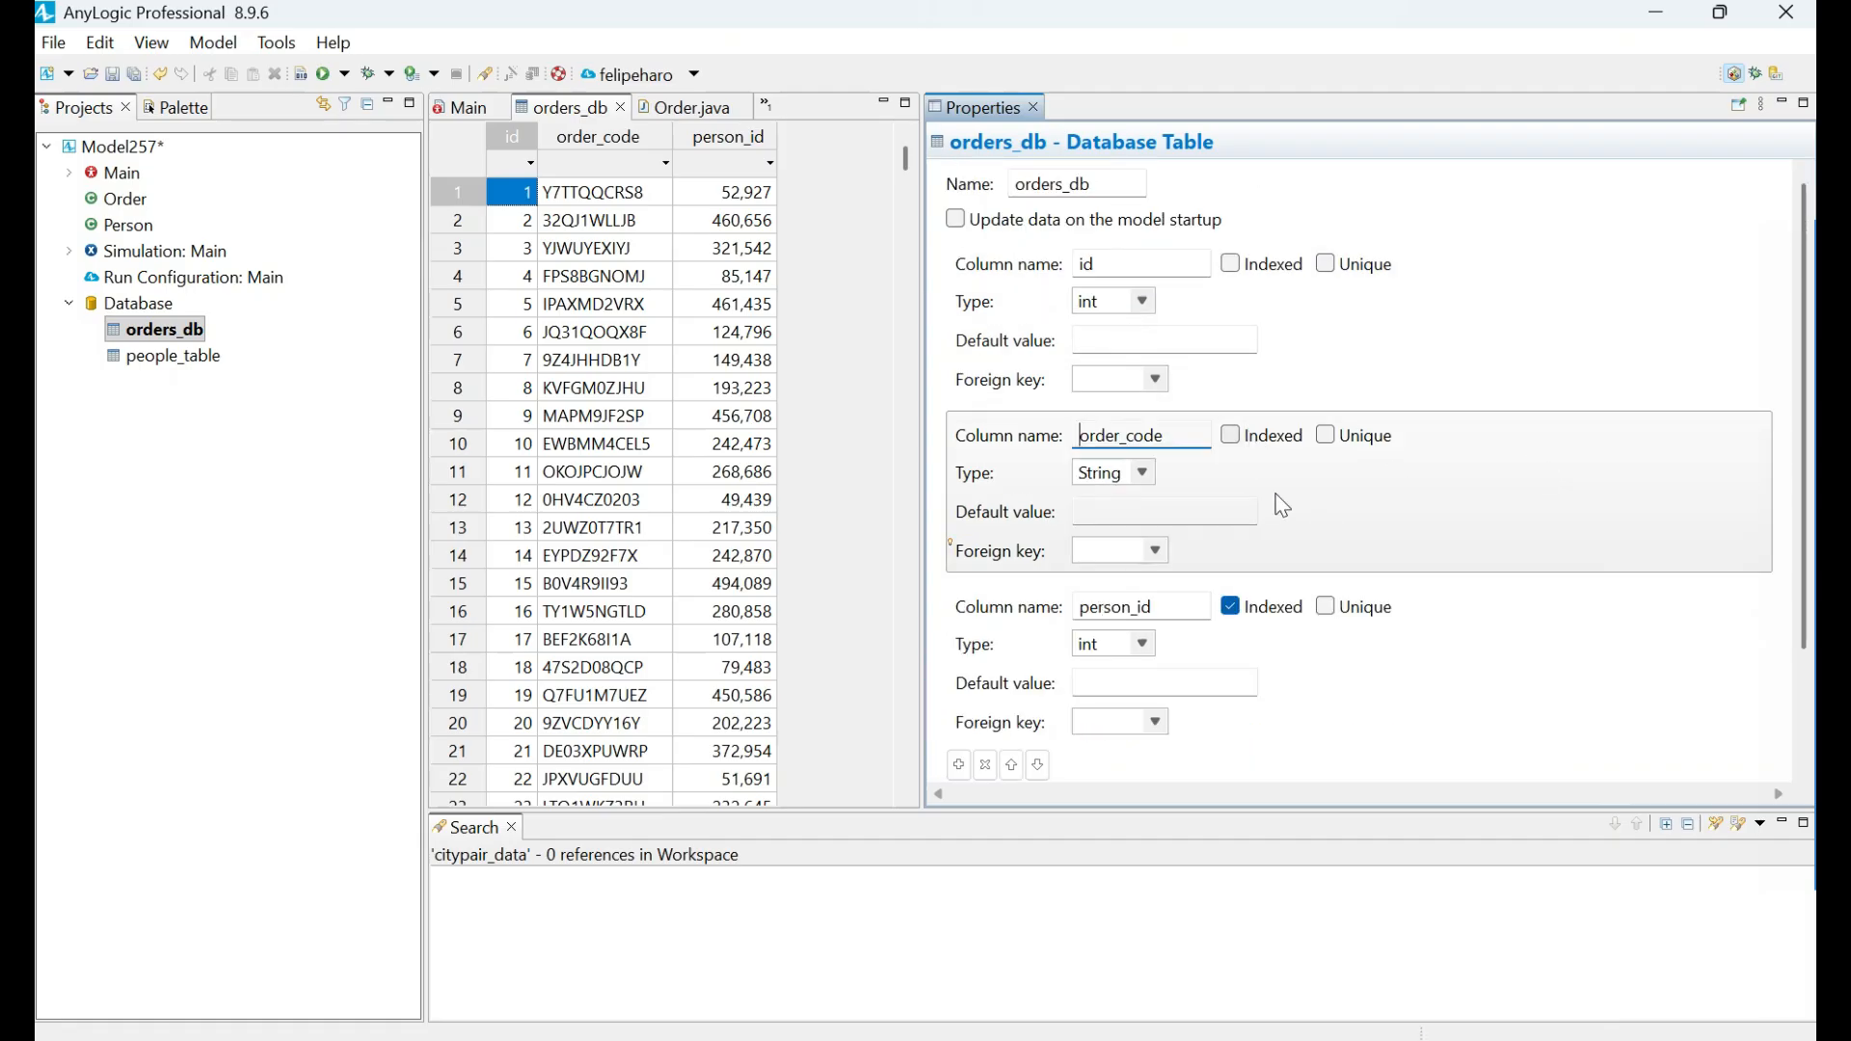
scroll(1365, 567, "down", 3)
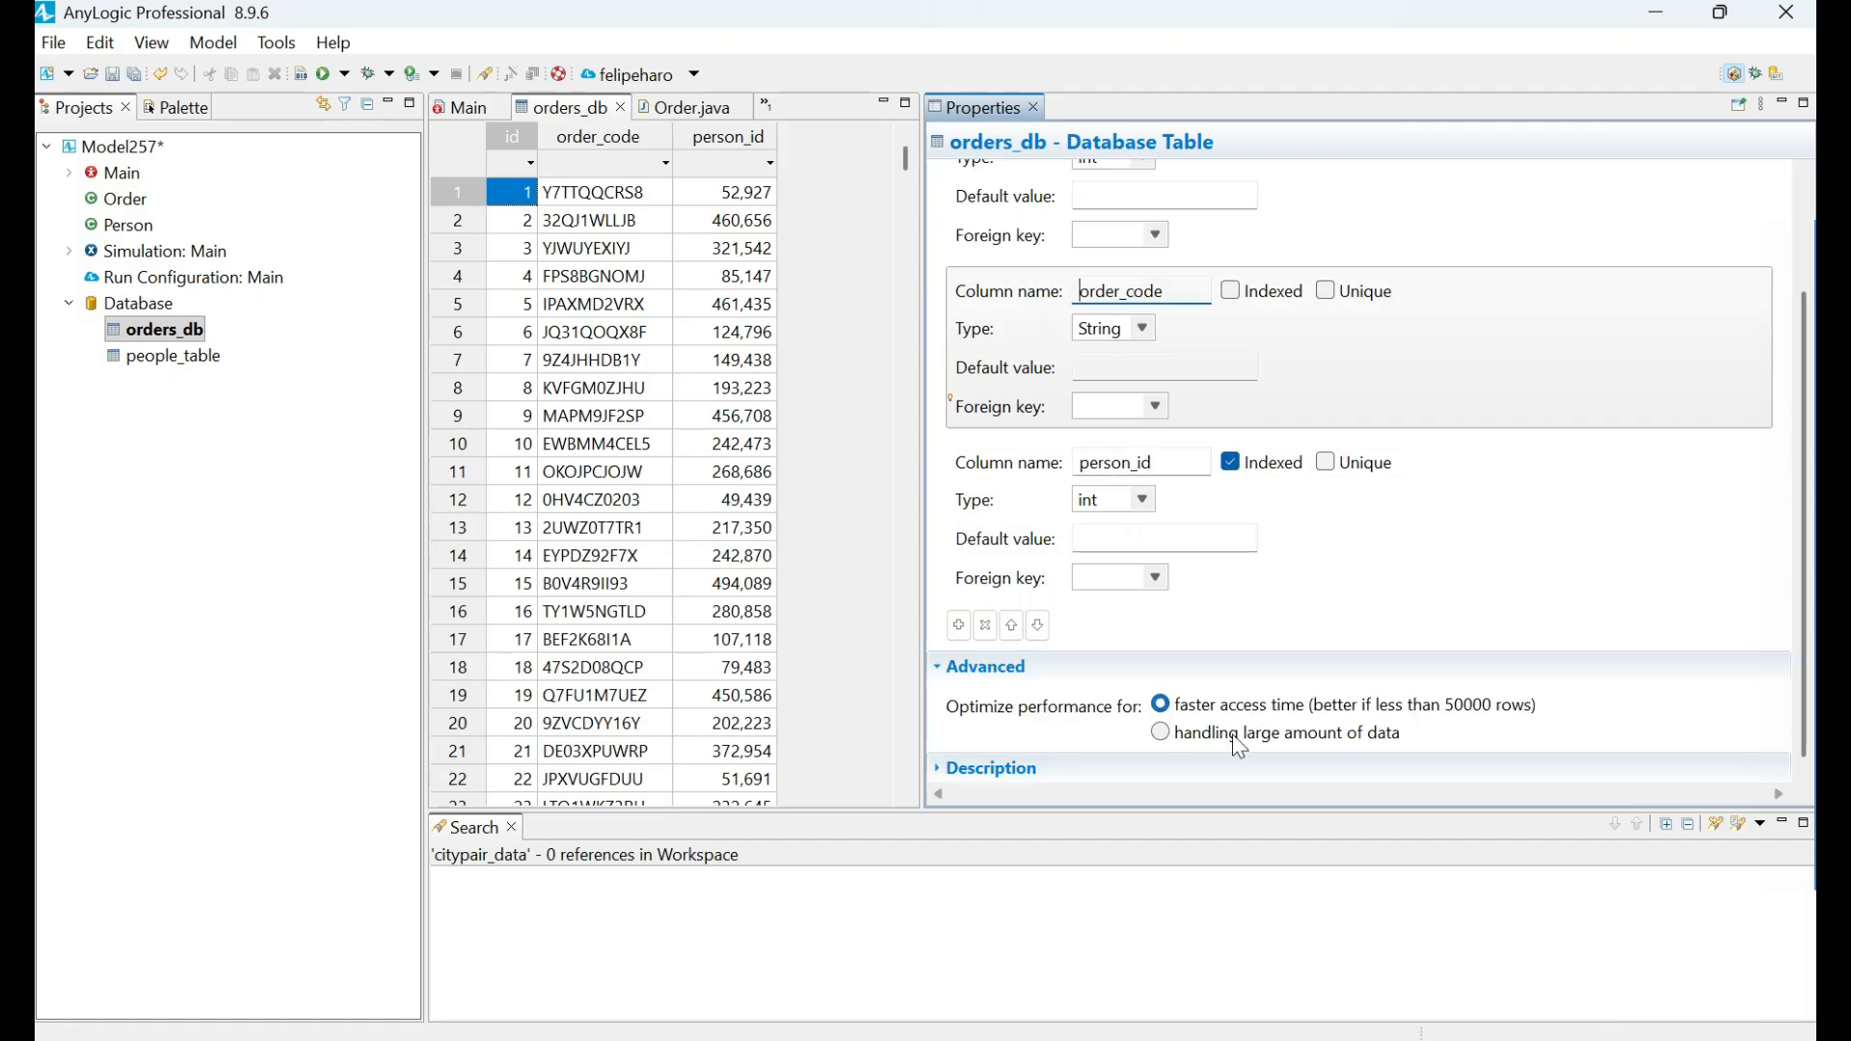